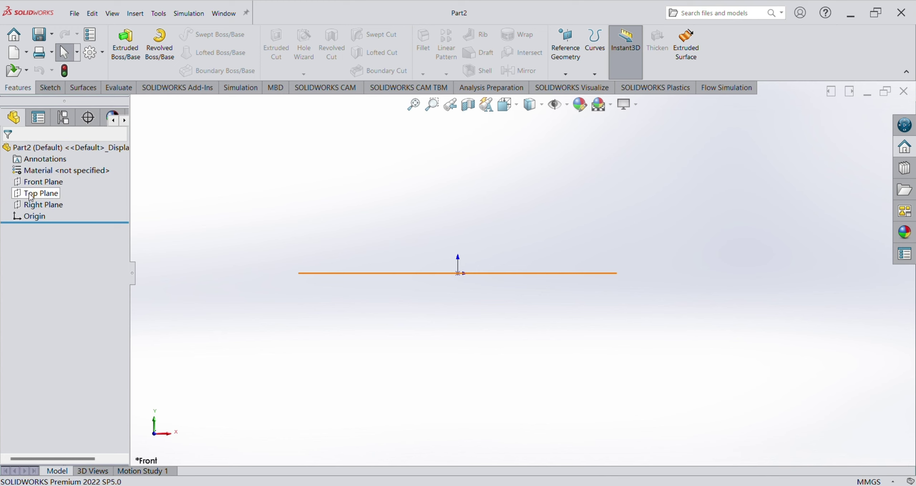
# Start a sketch on the Top Plane and draw an ellipse centred on the origin
pyautogui.click(30, 193)
pyautogui.click(41, 185)
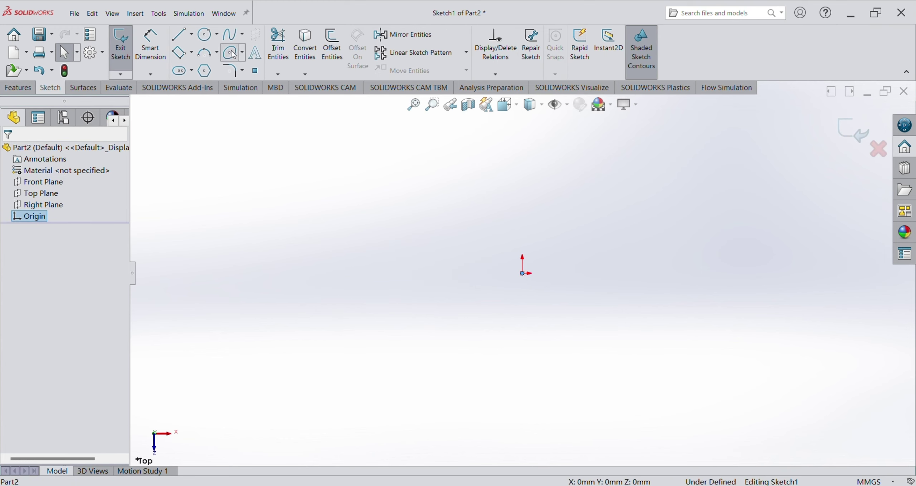
pyautogui.click(229, 52)
pyautogui.click(522, 274)
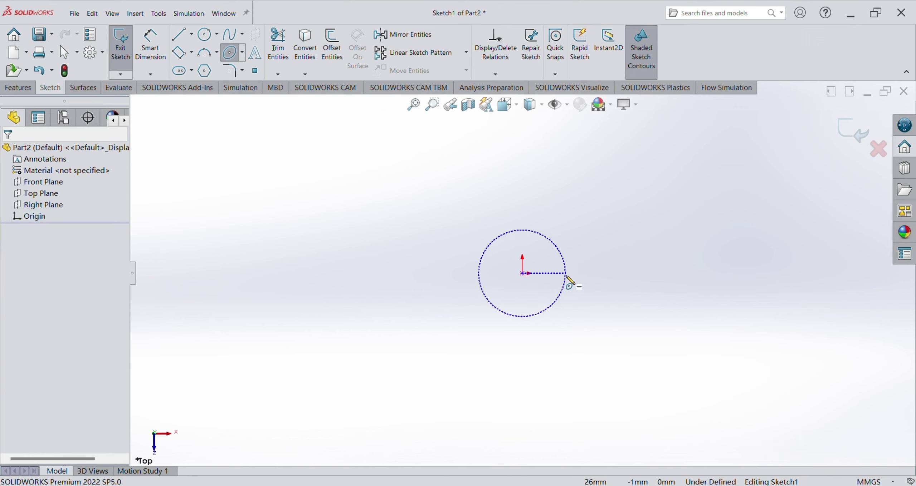
pyautogui.click(579, 274)
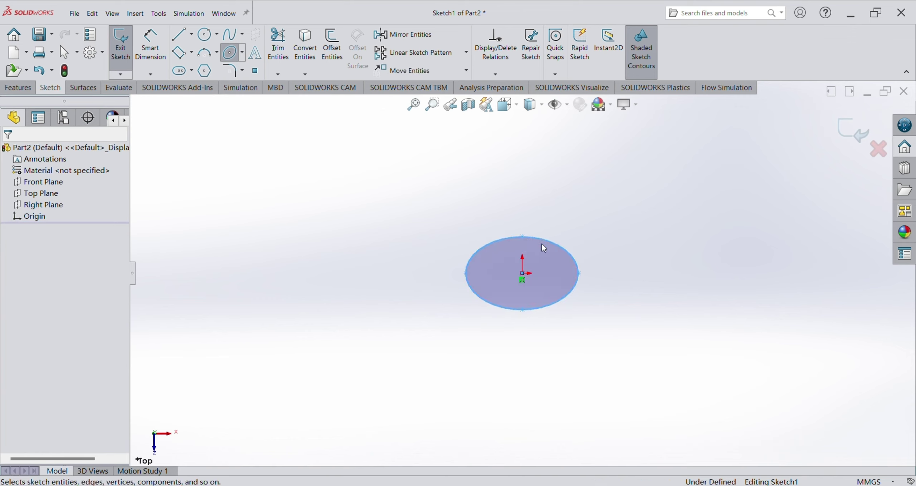
# Dimension the ellipse 0.05 wide and 0.02 tall
pyautogui.click(151, 47)
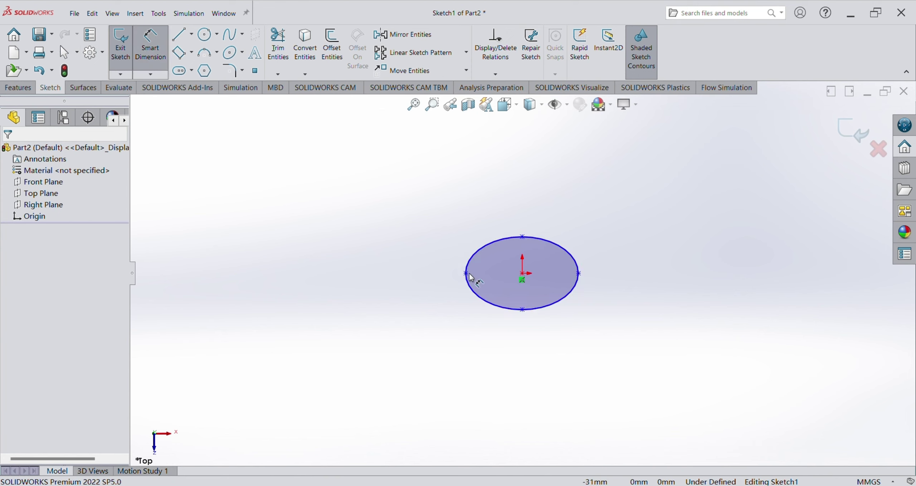
pyautogui.click(578, 274)
pyautogui.click(557, 201)
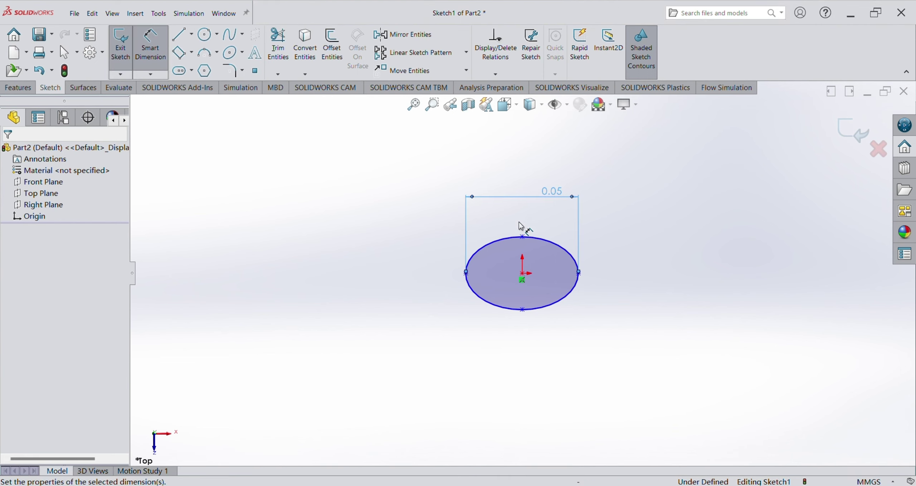
pyautogui.click(522, 237)
pyautogui.click(522, 309)
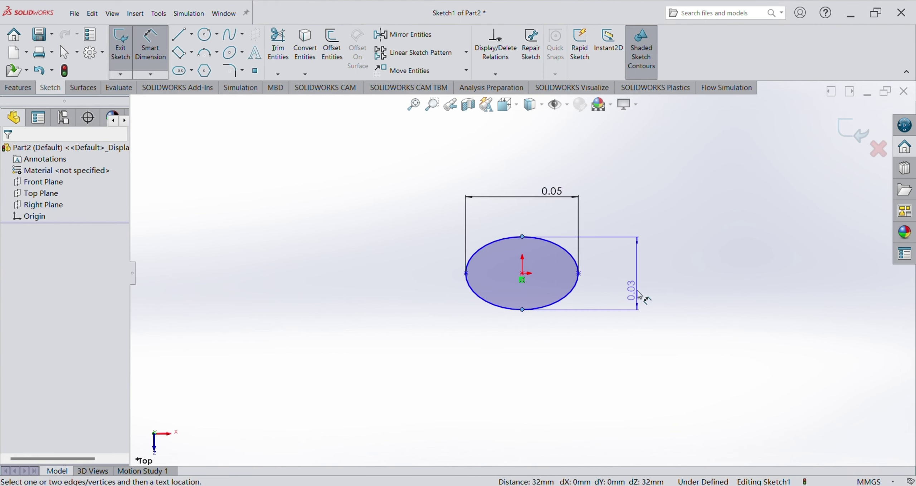
pyautogui.click(640, 295)
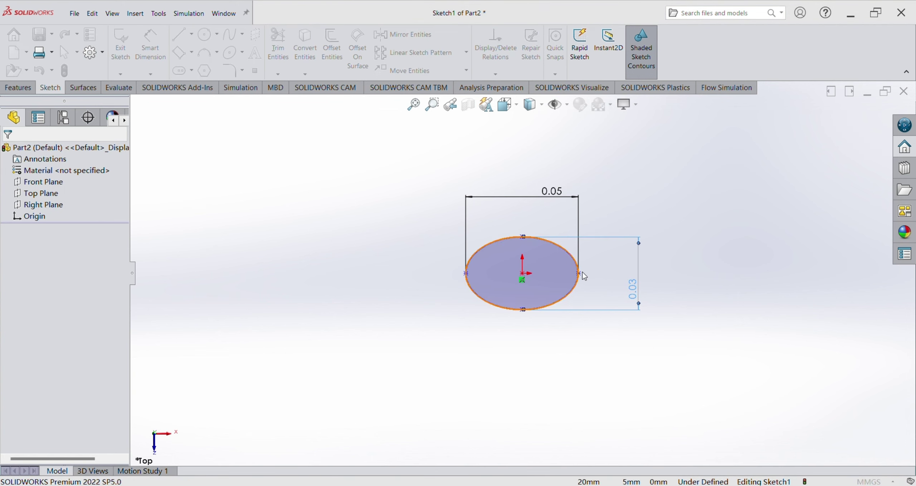
pyautogui.press('Return')
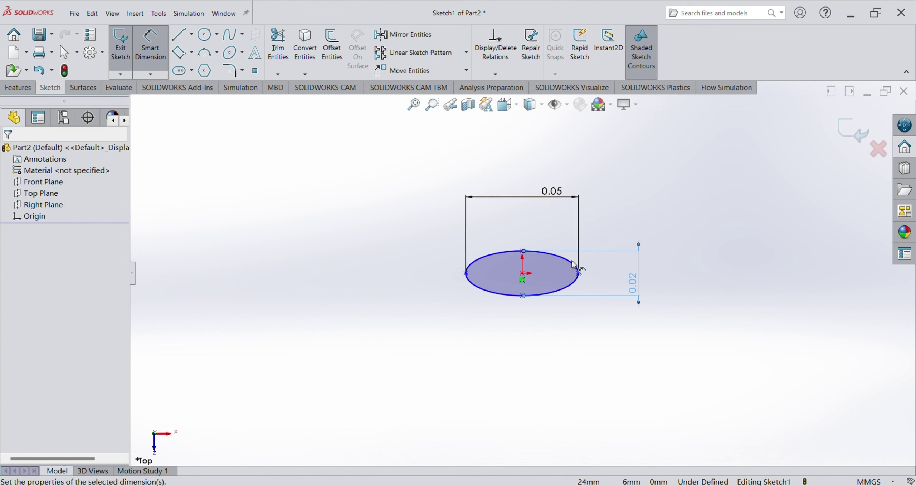
# Draw a vertical line from the ellipse's top point to its bottom point
pyautogui.press('f')
pyautogui.press('l')
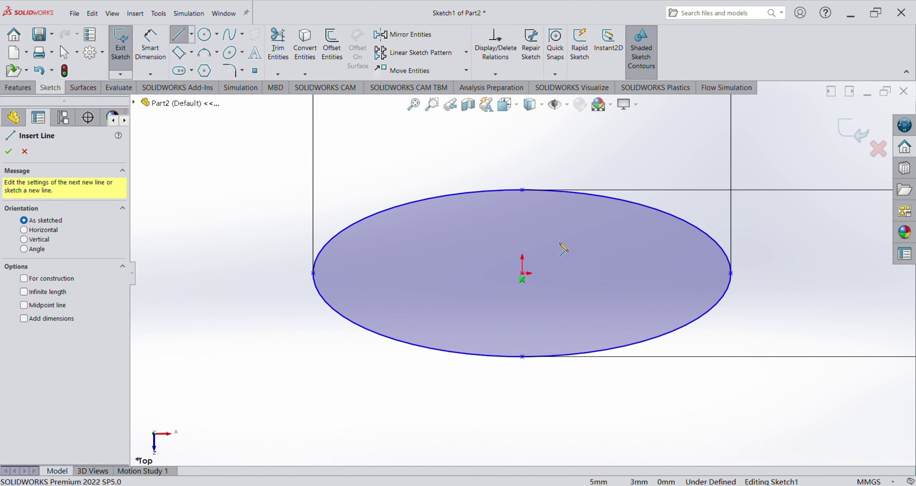
pyautogui.click(522, 190)
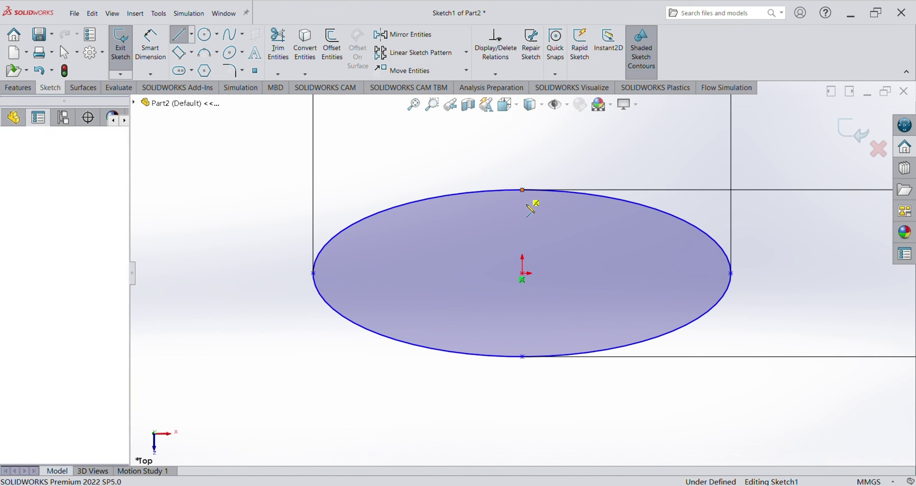
pyautogui.click(522, 357)
pyautogui.press('Escape')
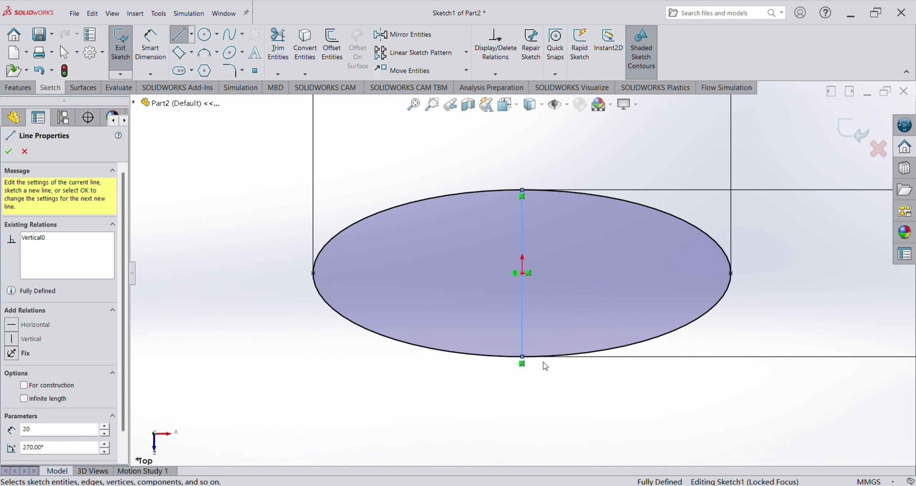
# Exit Sketch1 and orbit the view to see it tilted
pyautogui.click(131, 50)
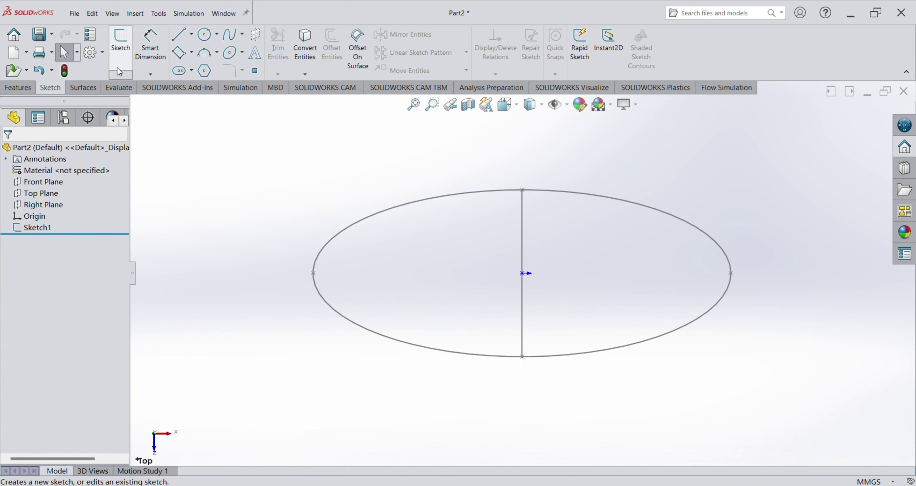
pyautogui.scroll(-3, 291, 269)
pyautogui.scroll(5, 287, 276)
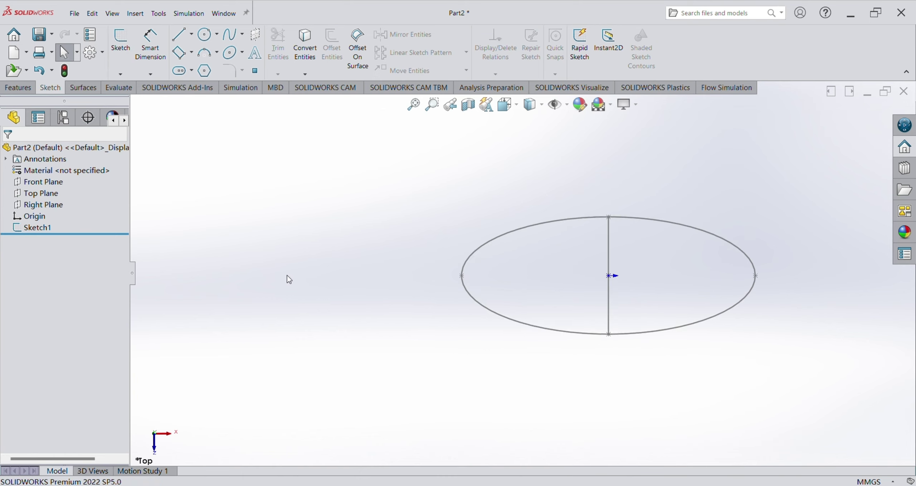
pyautogui.moveTo(447, 359)
pyautogui.mouseDown(button='middle')
pyautogui.moveTo(421, 268)
pyautogui.moveTo(438, 190)
pyautogui.mouseUp(button='middle')
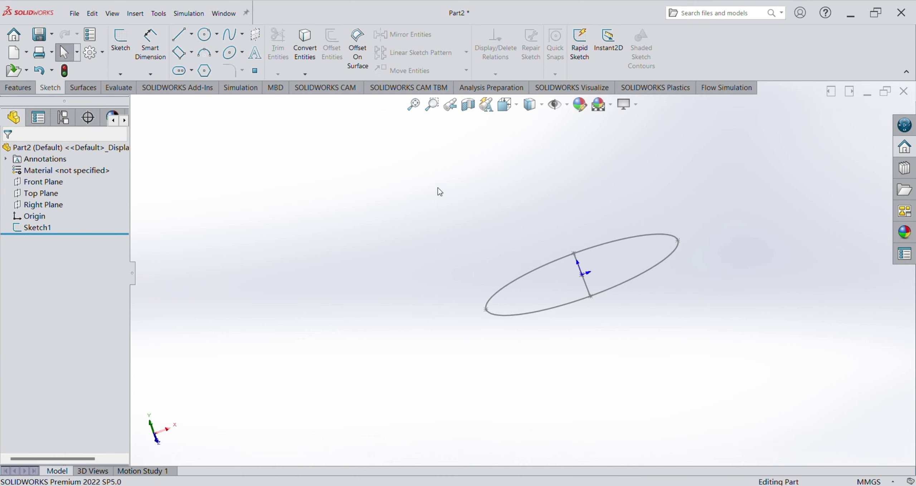
# Create Plane4 at 60° from the Top Plane through Line1 of Sketch1
pyautogui.click(28, 88)
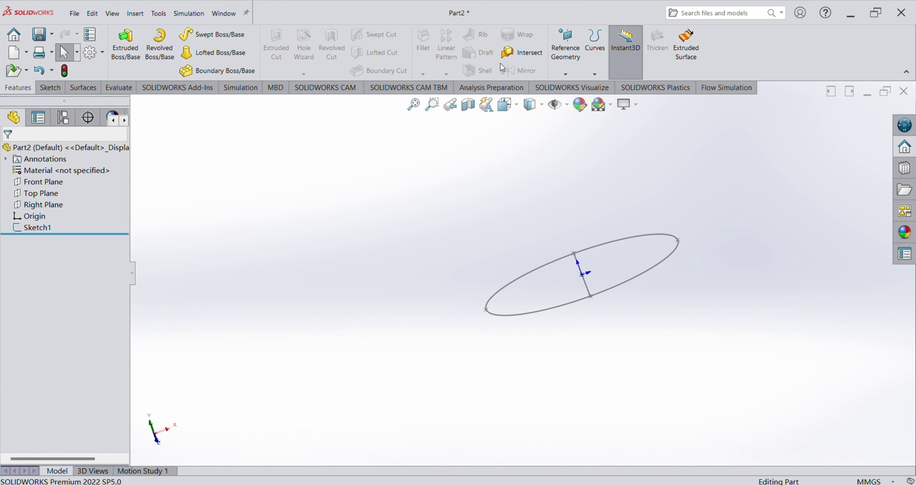
pyautogui.click(565, 75)
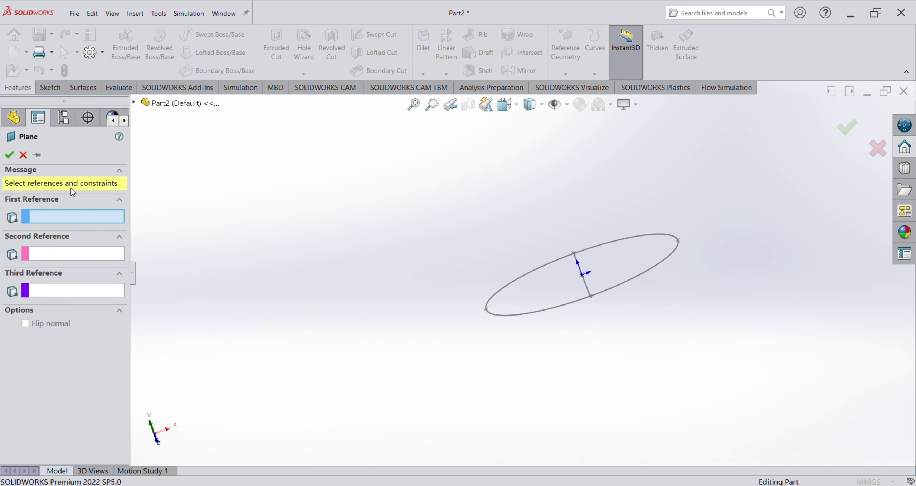
pyautogui.press('c')
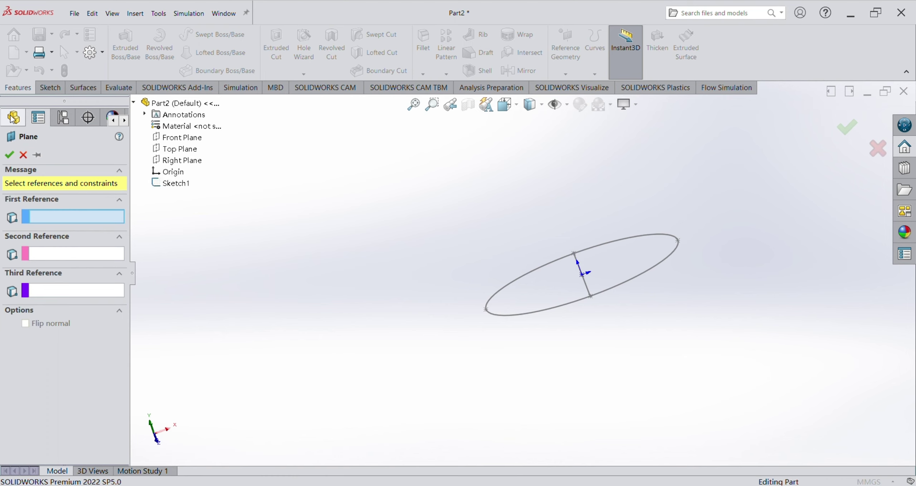
pyautogui.click(180, 153)
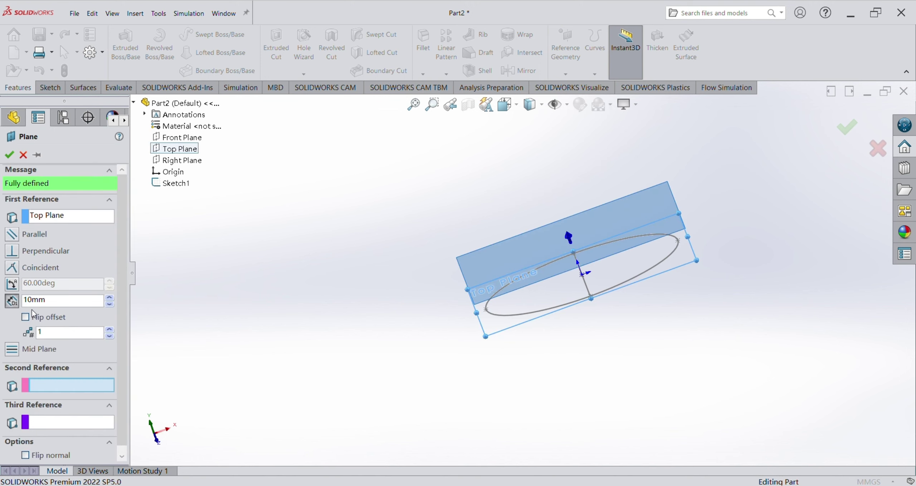
pyautogui.click(13, 302)
pyautogui.click(12, 287)
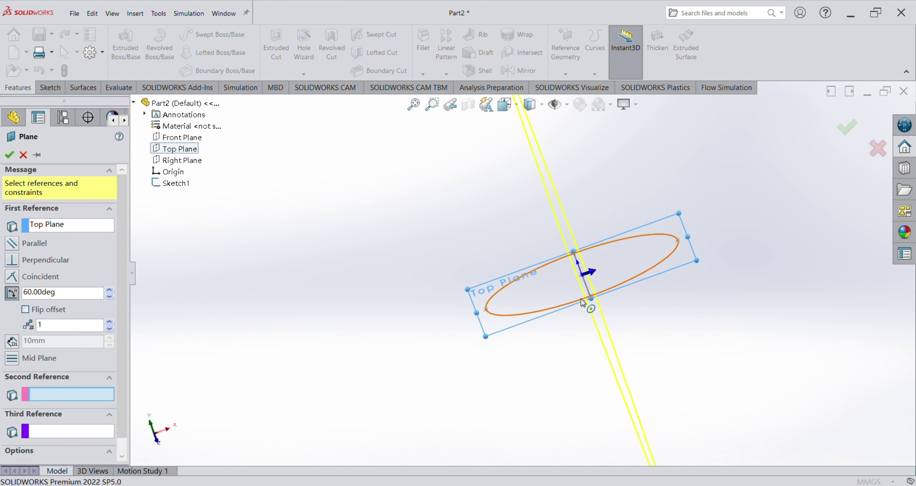
pyautogui.click(582, 276)
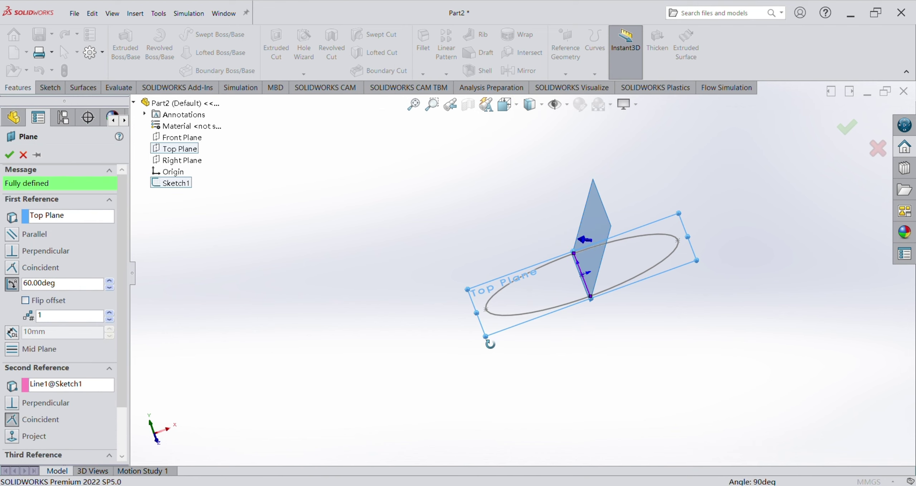
pyautogui.moveTo(486, 341); pyautogui.dragTo(469, 250, button='middle')
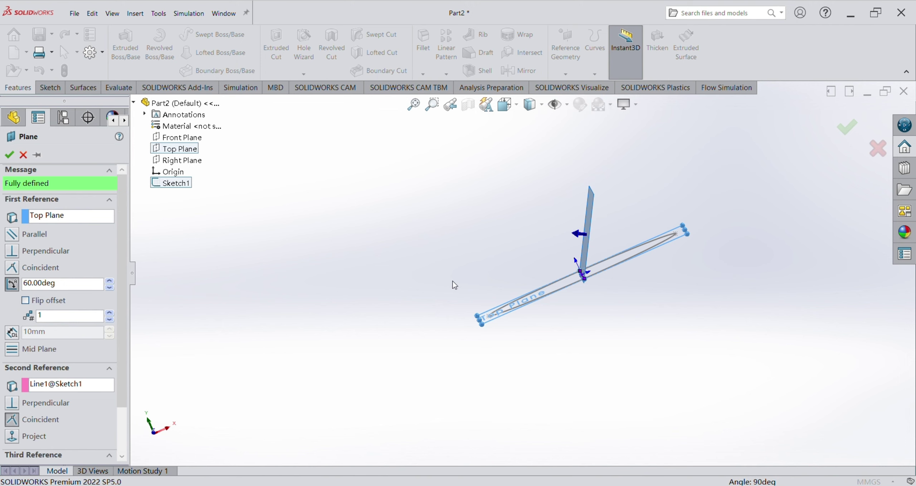
pyautogui.click(9, 155)
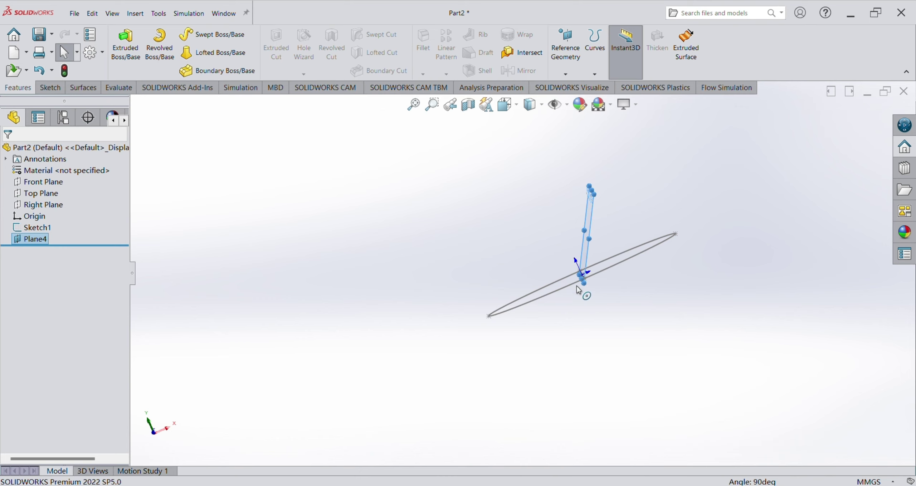
# Project Sketch1 onto Plane4 as the projected curve Curve1
pyautogui.moveTo(587, 289); pyautogui.dragTo(550, 385)
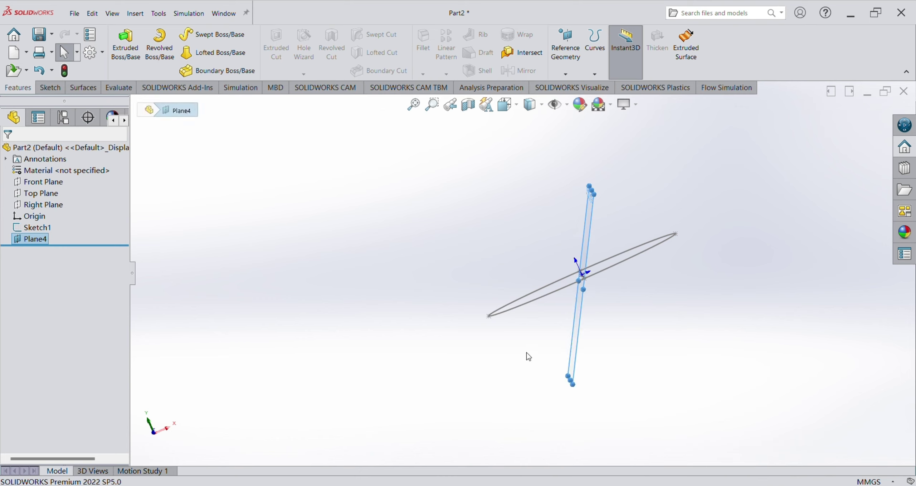
pyautogui.click(641, 260)
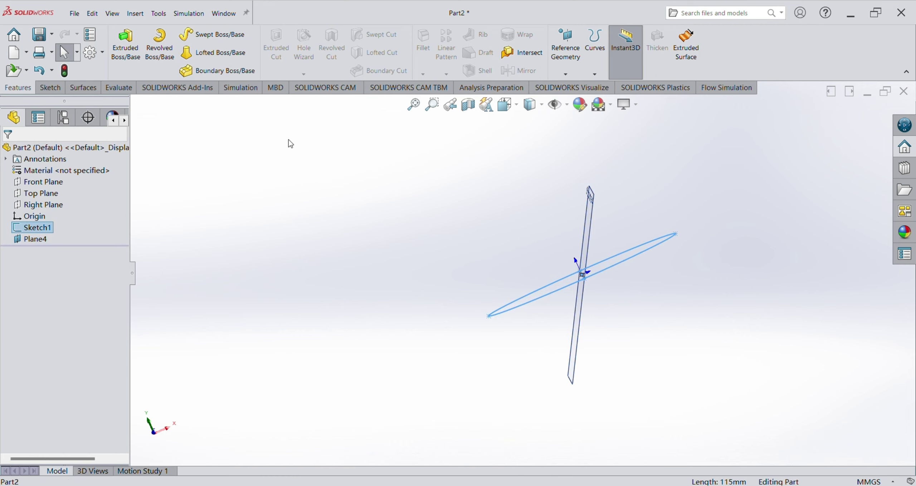
pyautogui.click(594, 74)
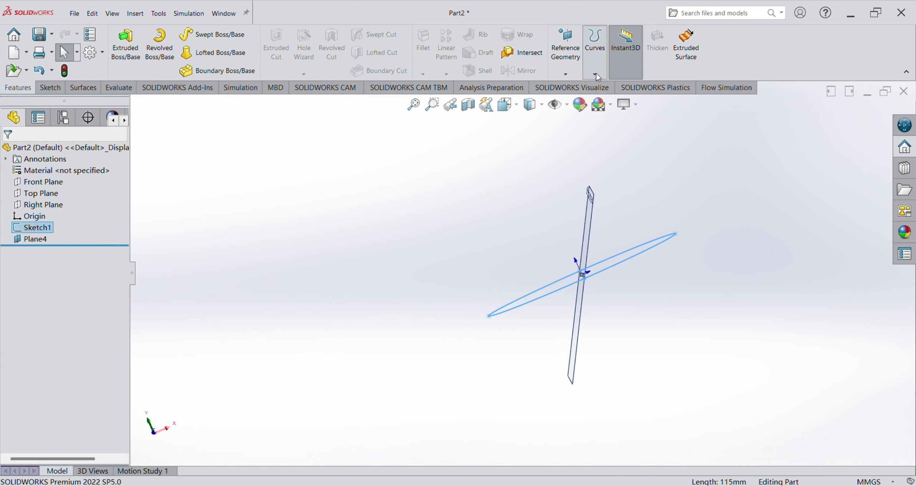
pyautogui.click(597, 102)
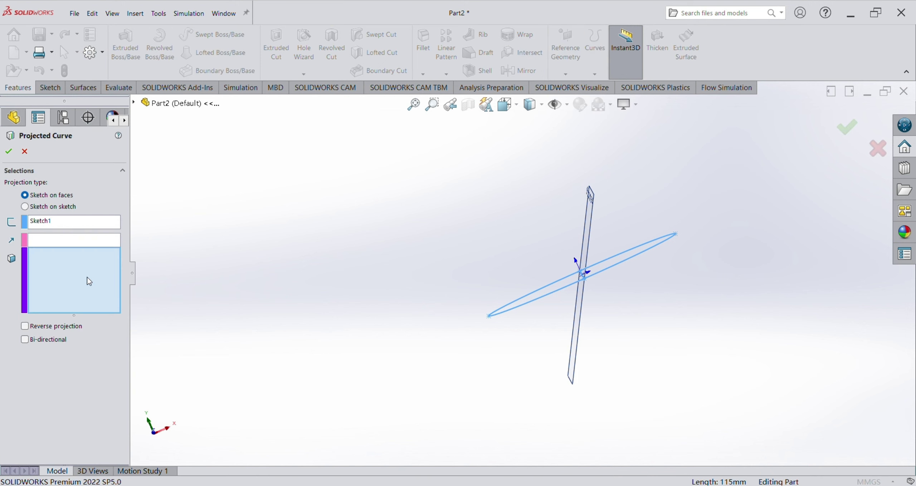
pyautogui.click(591, 234)
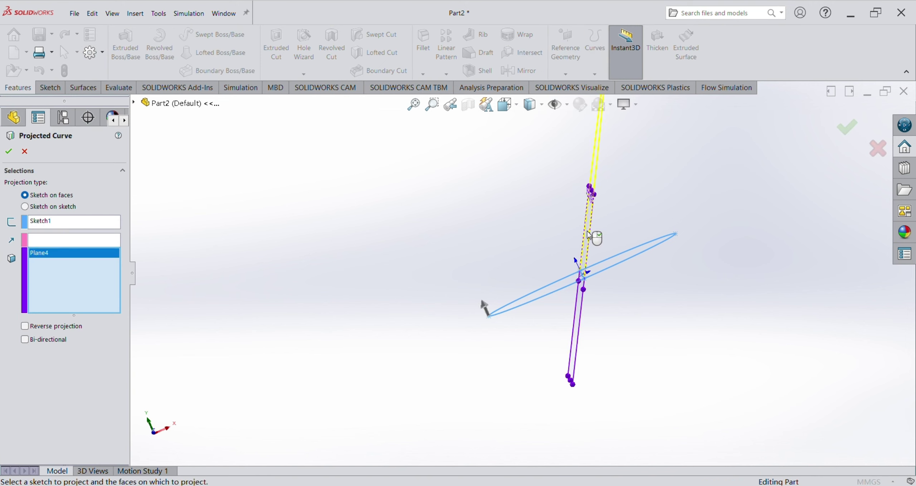
pyautogui.moveTo(607, 316)
pyautogui.mouseDown(button='middle')
pyautogui.moveTo(695, 307)
pyautogui.moveTo(607, 321)
pyautogui.mouseUp(button='middle')
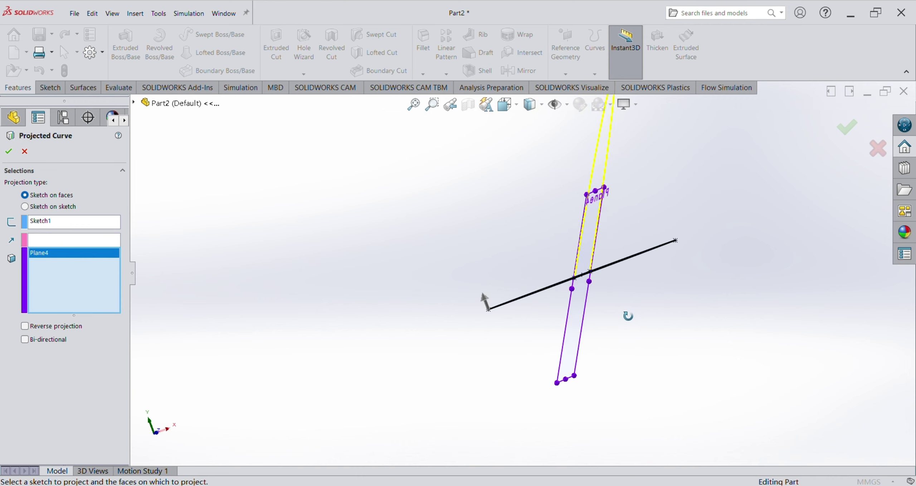
pyautogui.click(9, 152)
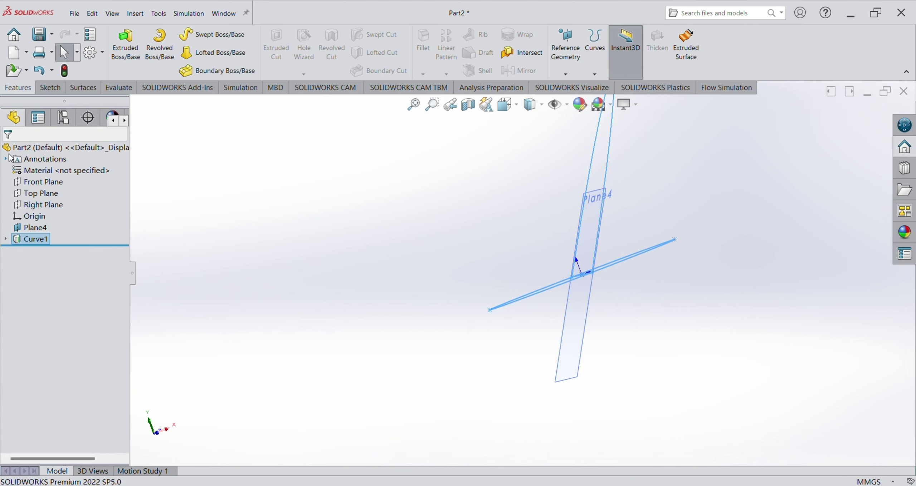
# Project Sketch1 onto Plane4 with reversed direction to create Curve2
pyautogui.click(595, 77)
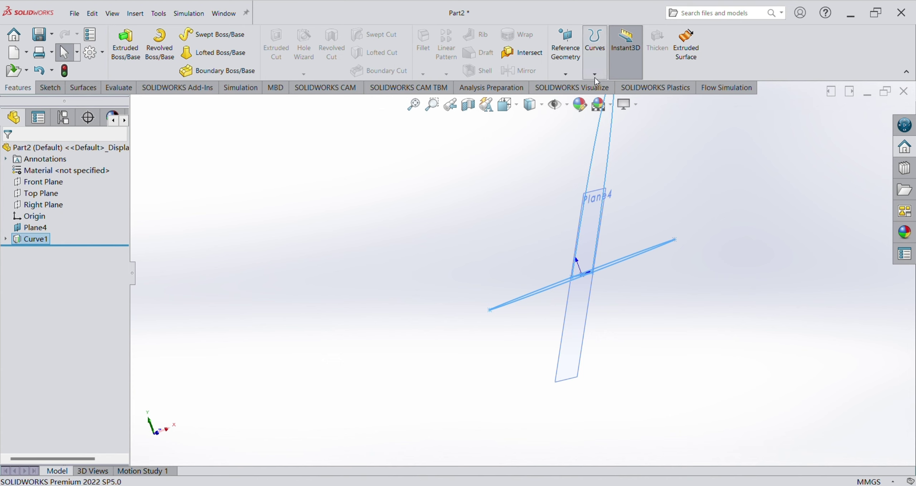
pyautogui.click(607, 86)
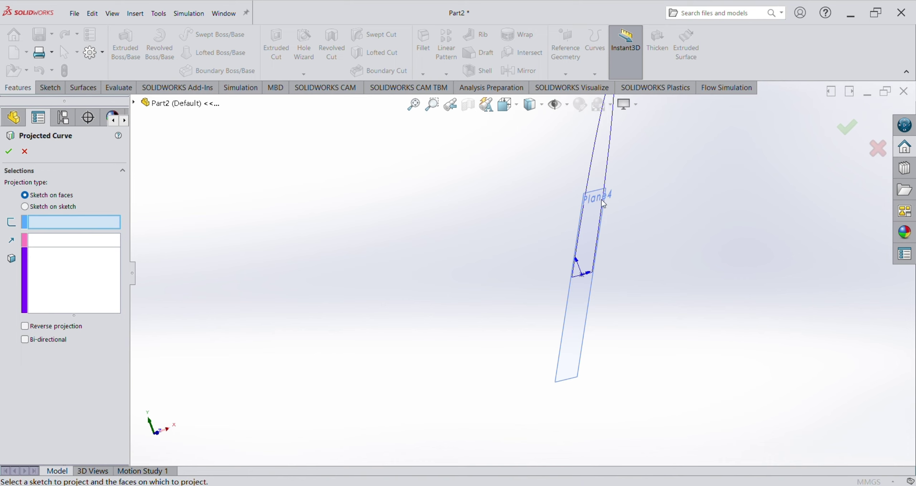
pyautogui.moveTo(603, 259)
pyautogui.mouseDown(button='middle')
pyautogui.moveTo(649, 260)
pyautogui.moveTo(603, 253)
pyautogui.moveTo(491, 274)
pyautogui.moveTo(446, 271)
pyautogui.mouseUp(button='middle')
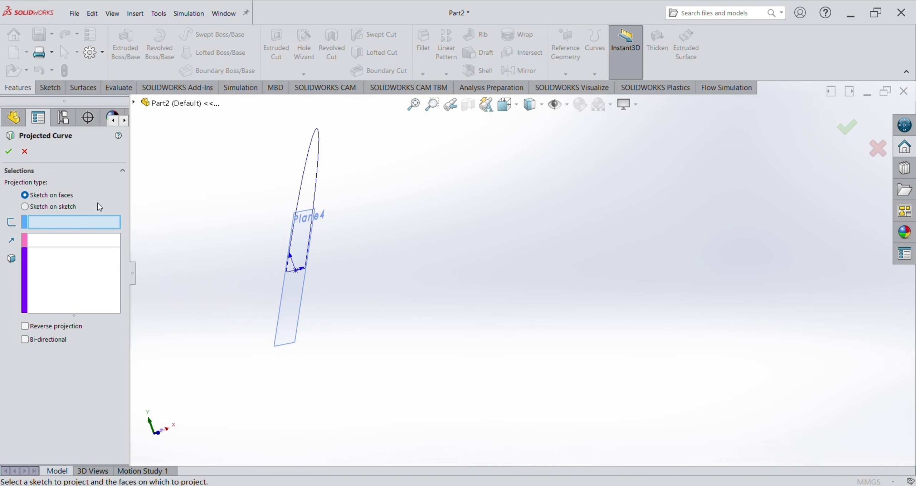
pyautogui.click(13, 116)
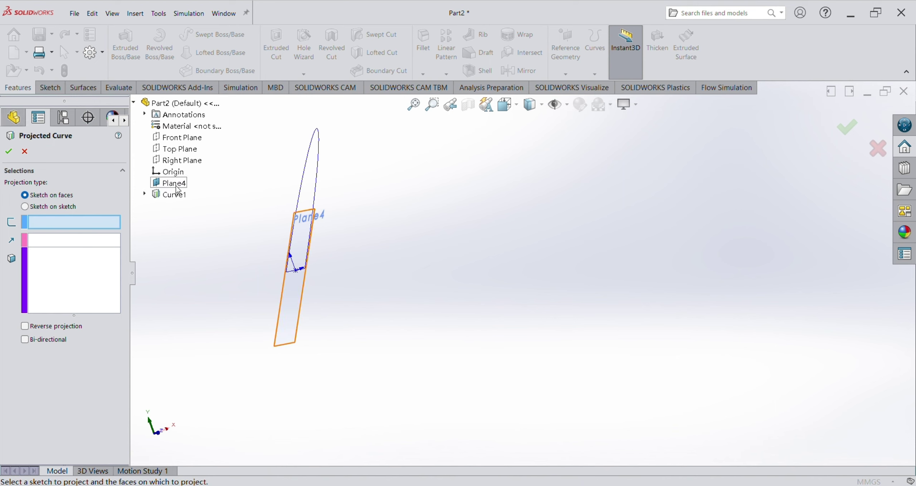
pyautogui.click(144, 194)
pyautogui.click(175, 206)
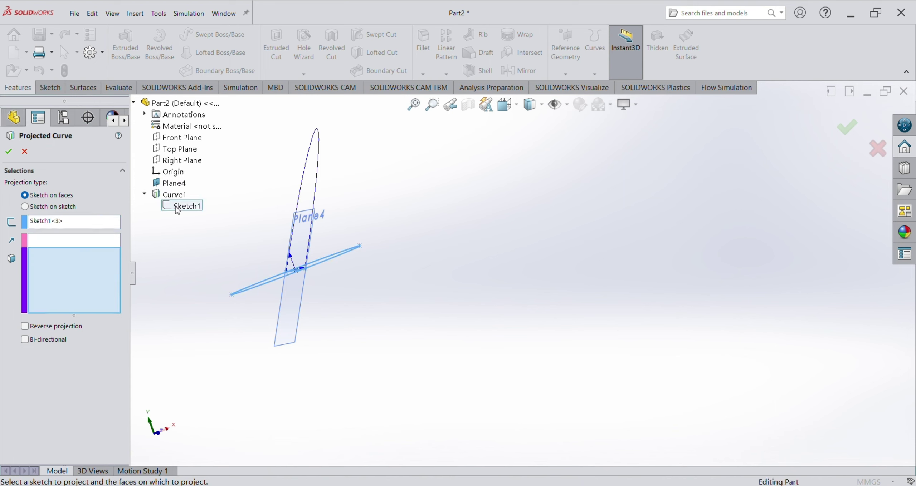
pyautogui.click(289, 311)
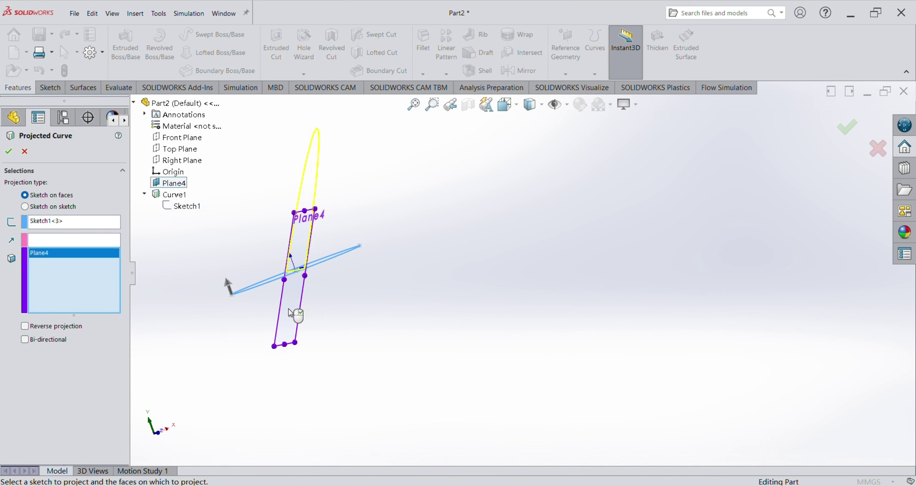
pyautogui.click(63, 330)
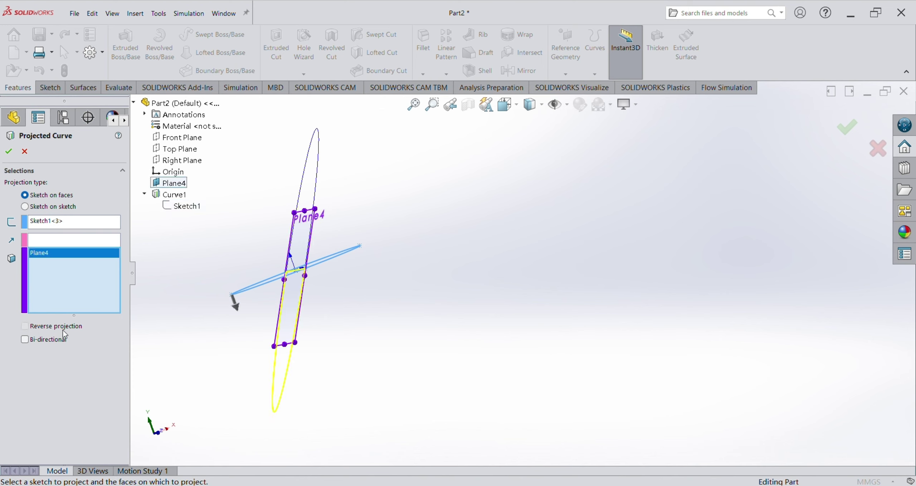
pyautogui.click(9, 152)
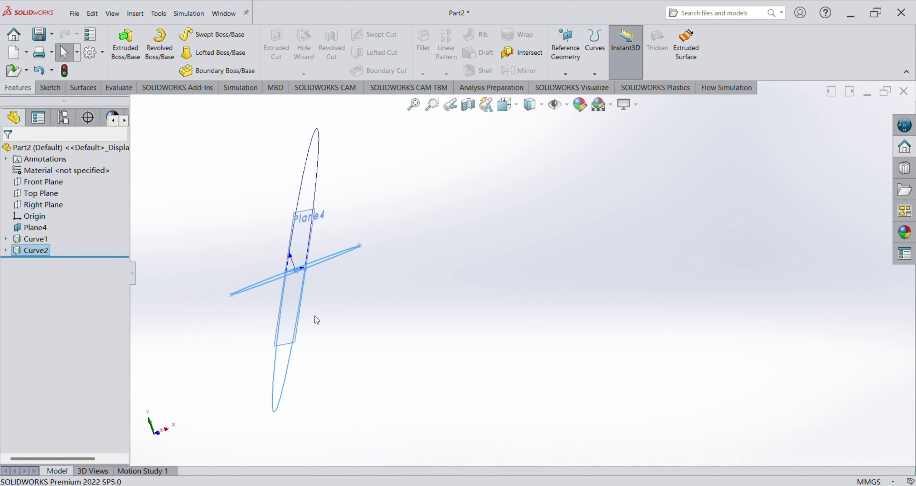
# Turn the view Normal To Plane4
pyautogui.hotkey('ctrl', '3')
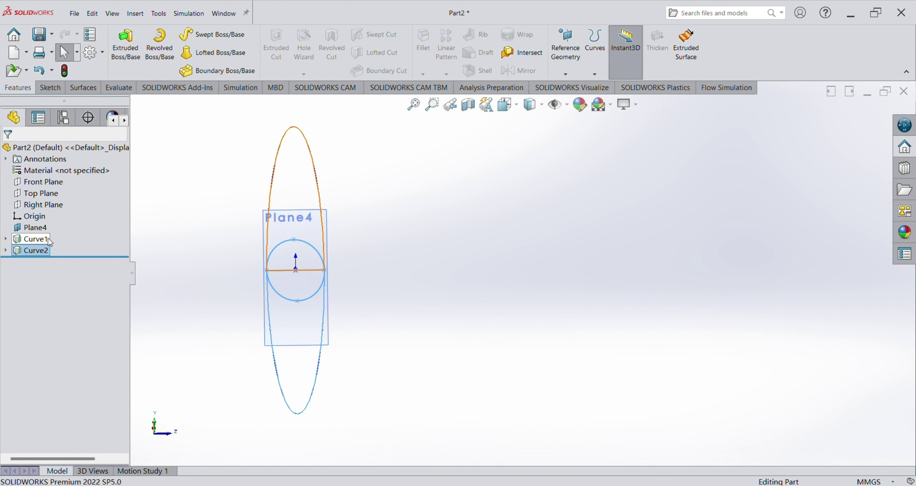
pyautogui.click(42, 229)
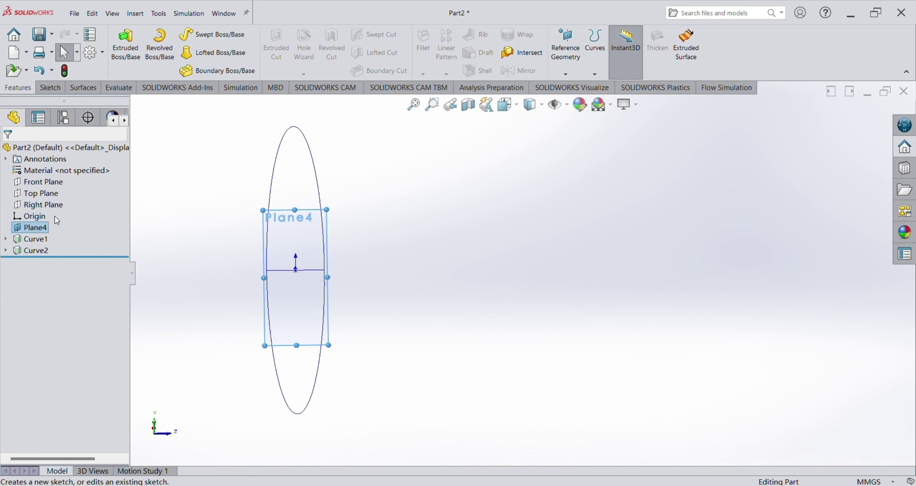
pyautogui.click(88, 214)
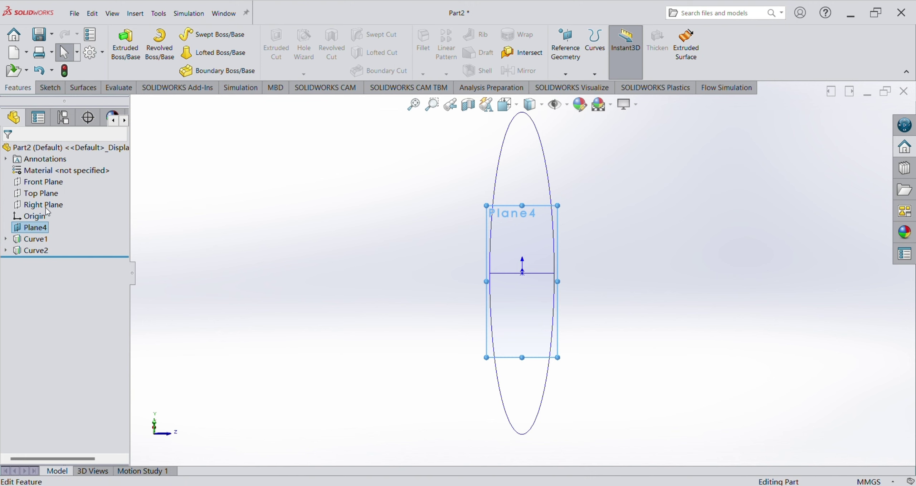
# Sketch on Plane4, converting Curve2, Curve1 and the middle line, then exit as Sketch2
pyautogui.click(44, 218)
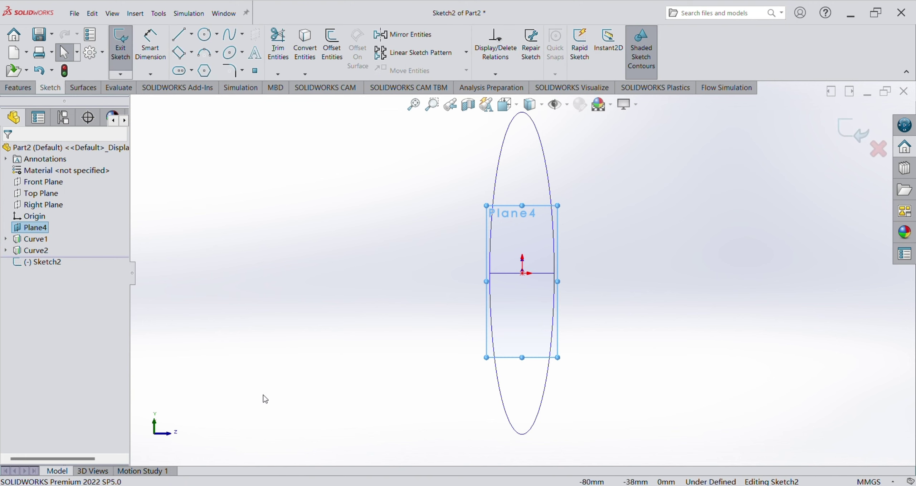
pyautogui.click(550, 187)
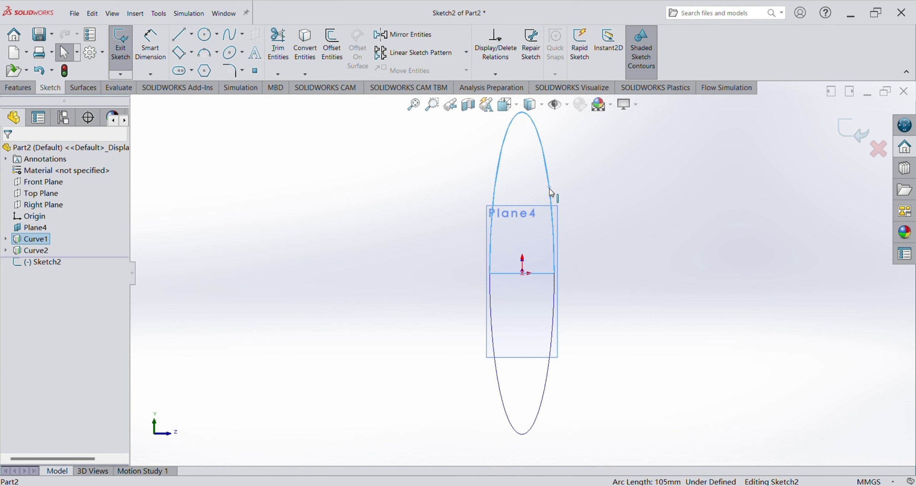
pyautogui.click(545, 388)
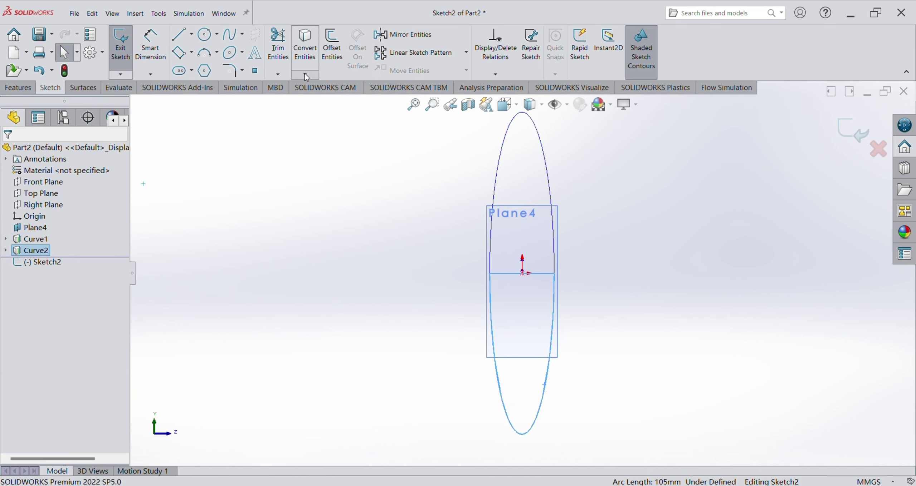
pyautogui.click(305, 48)
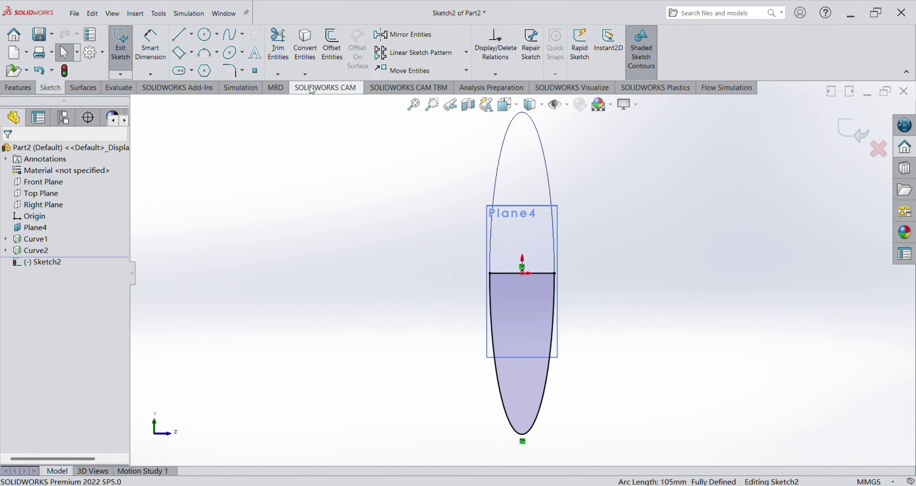
pyautogui.click(547, 167)
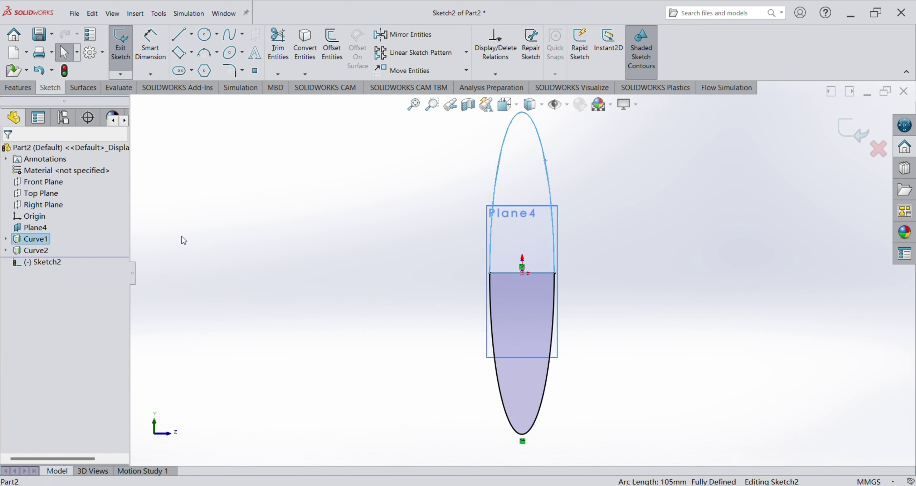
pyautogui.click(305, 48)
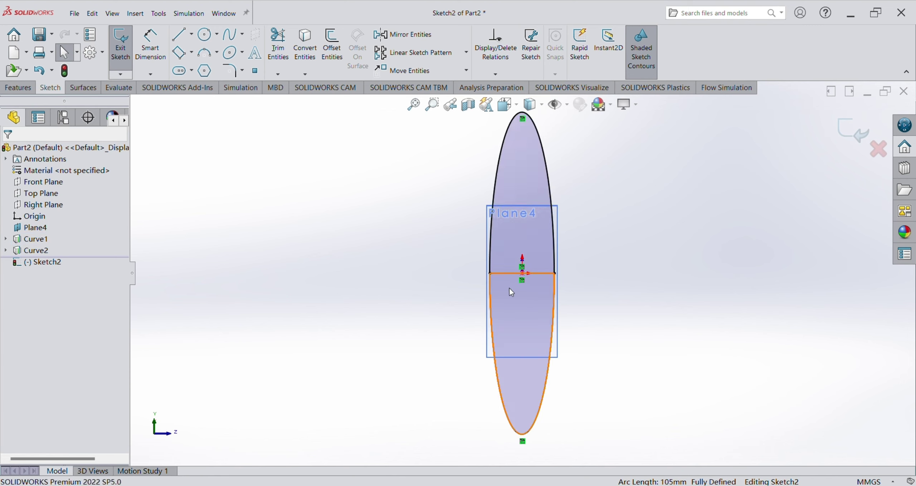
pyautogui.click(525, 274)
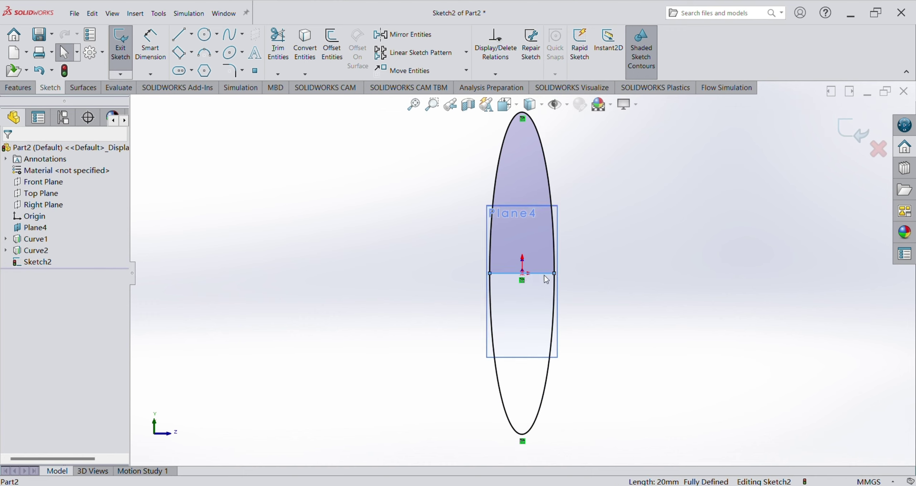
pyautogui.press('Escape')
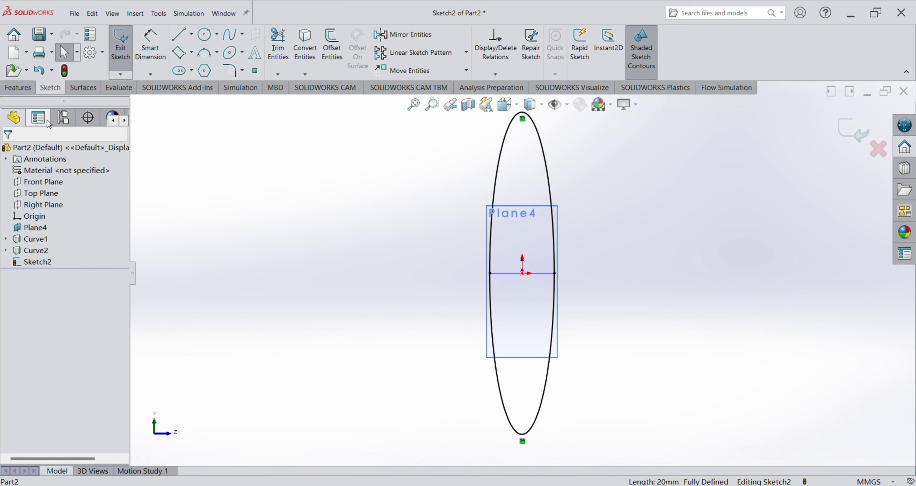
pyautogui.click(117, 55)
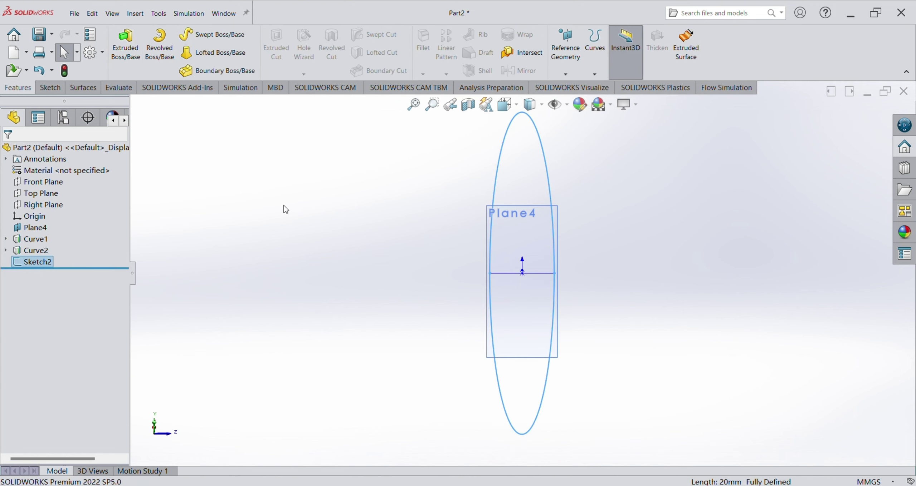
# Sweep a 1 mm circular profile along Sketch2 to create Sweep1
pyautogui.moveTo(334, 224)
pyautogui.mouseDown(button='middle')
pyautogui.moveTo(260, 224)
pyautogui.moveTo(275, 229)
pyautogui.mouseUp(button='middle')
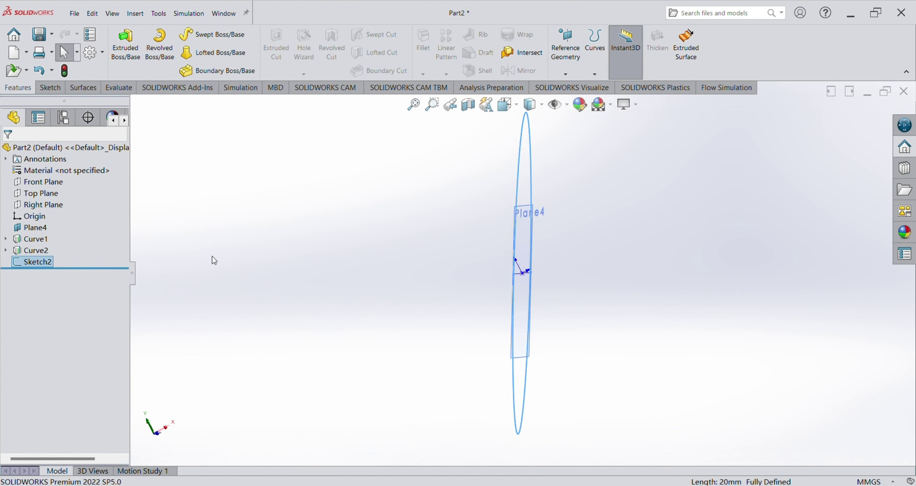
pyautogui.click(214, 38)
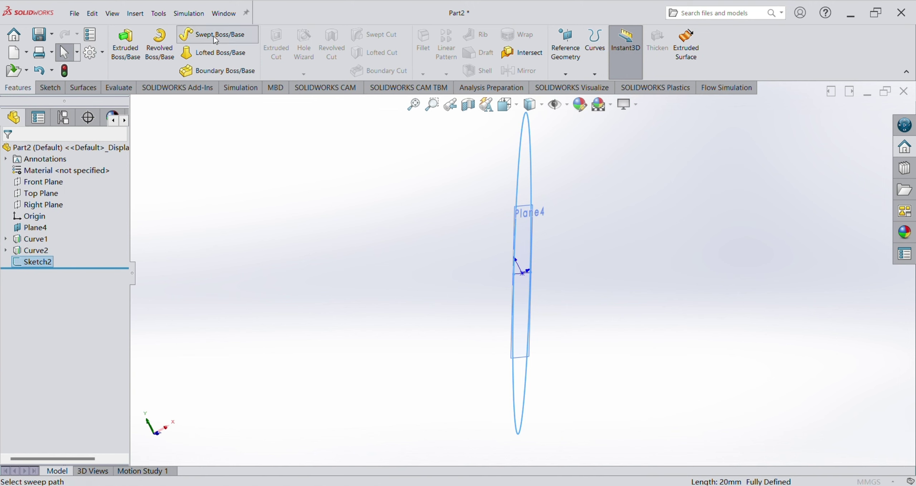
pyautogui.click(25, 193)
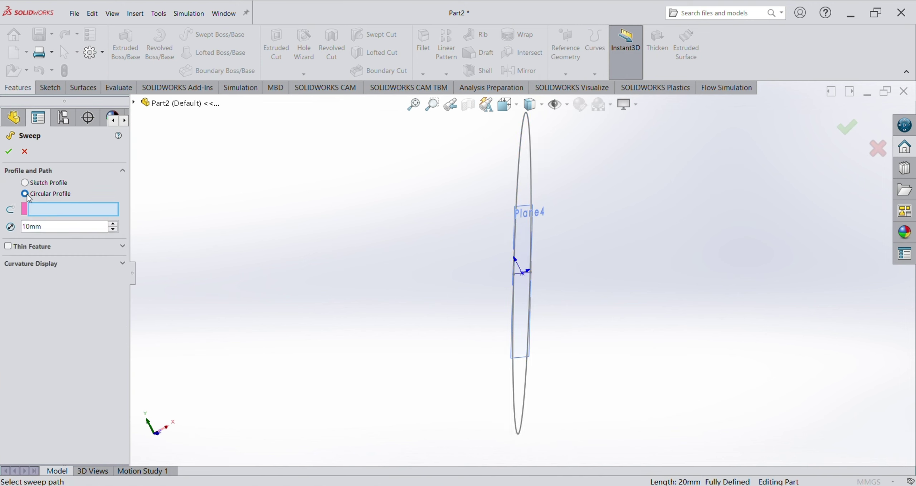
pyautogui.click(532, 168)
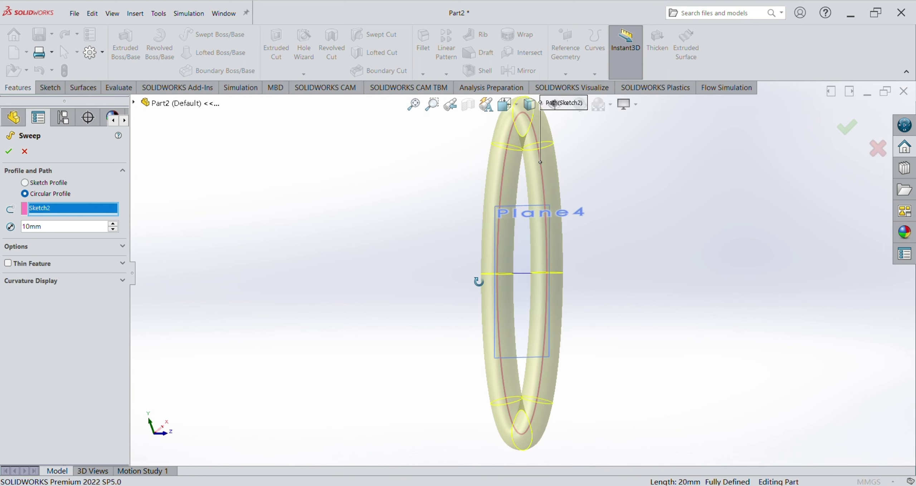
pyautogui.click(28, 228)
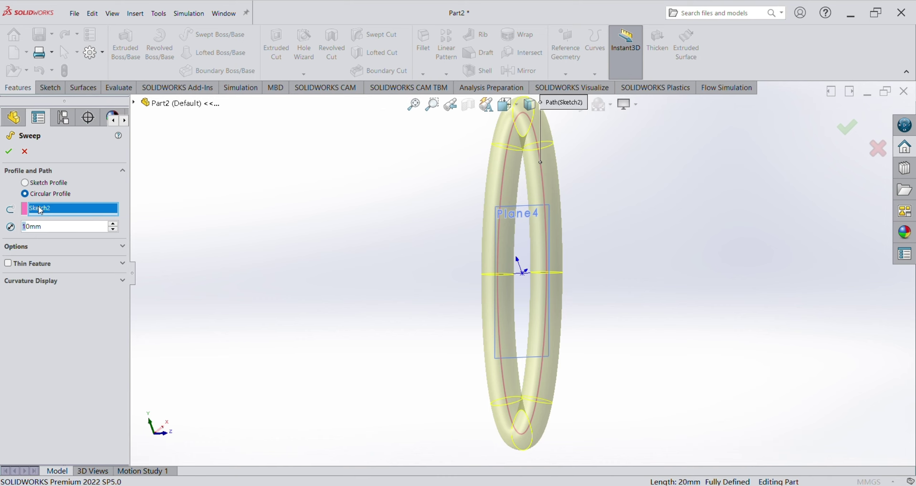
pyautogui.press('BackSpace')
pyautogui.write('1')
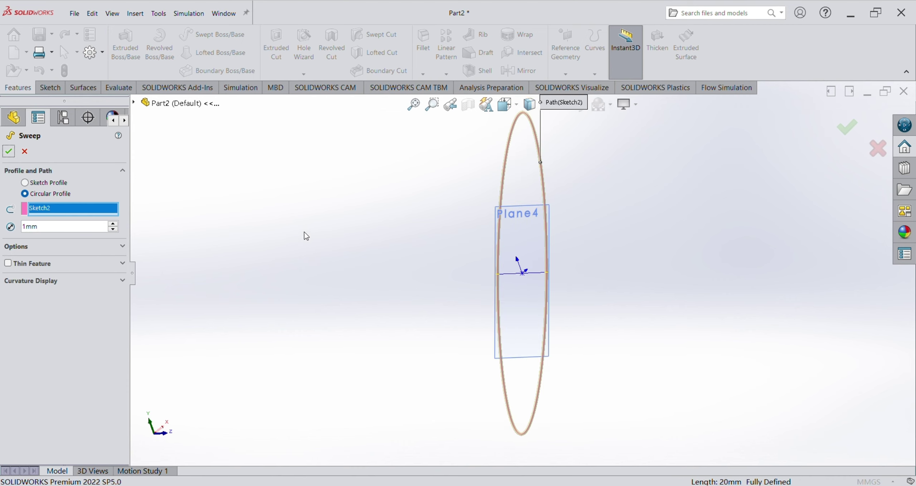
pyautogui.moveTo(306, 236)
pyautogui.mouseDown(button='middle')
pyautogui.moveTo(378, 237)
pyautogui.moveTo(252, 249)
pyautogui.moveTo(321, 263)
pyautogui.moveTo(399, 238)
pyautogui.moveTo(474, 233)
pyautogui.mouseUp(button='middle')
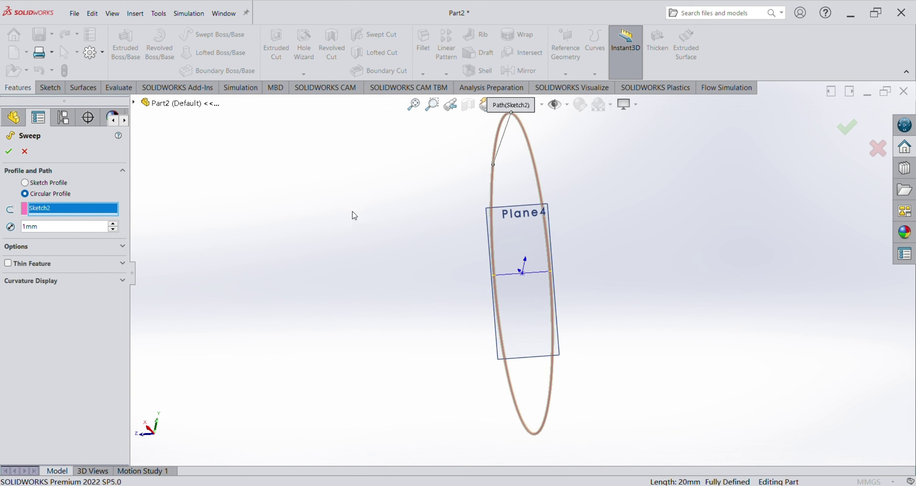
pyautogui.click(9, 152)
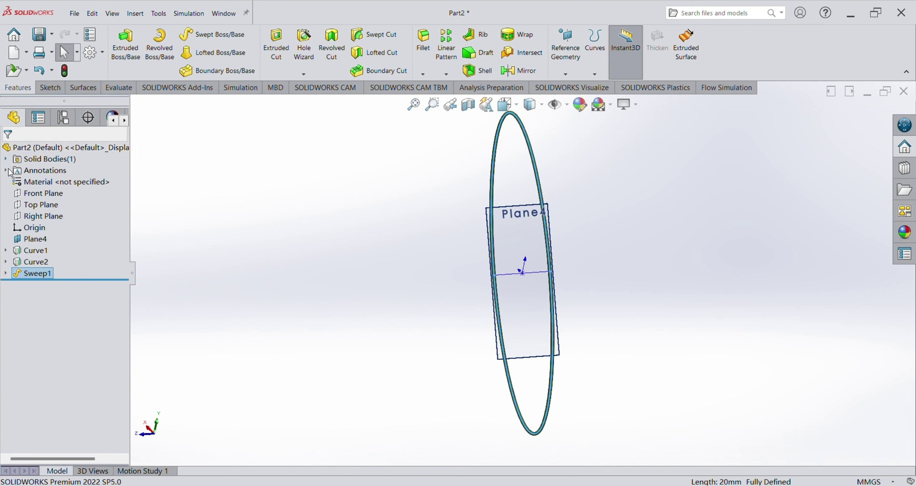
# Create Axis1 at the intersection of the Front and Right planes
pyautogui.click(42, 193)
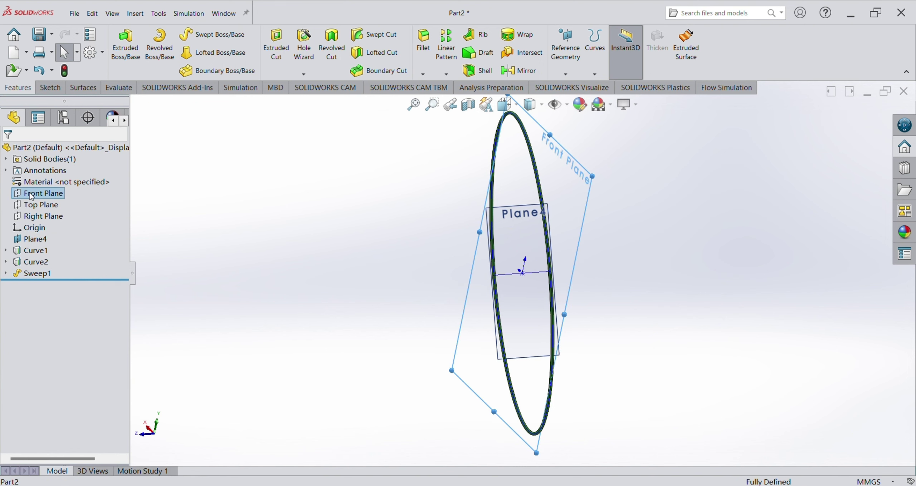
pyautogui.click(83, 184)
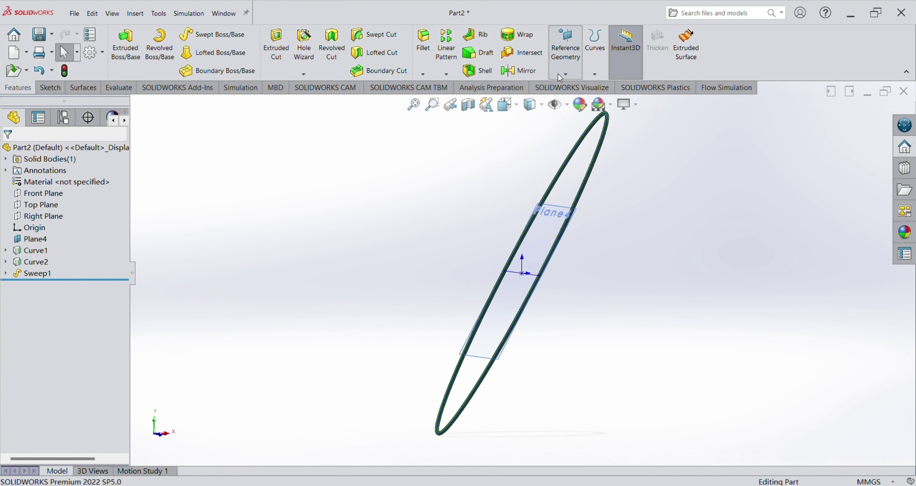
pyautogui.click(565, 74)
pyautogui.click(580, 102)
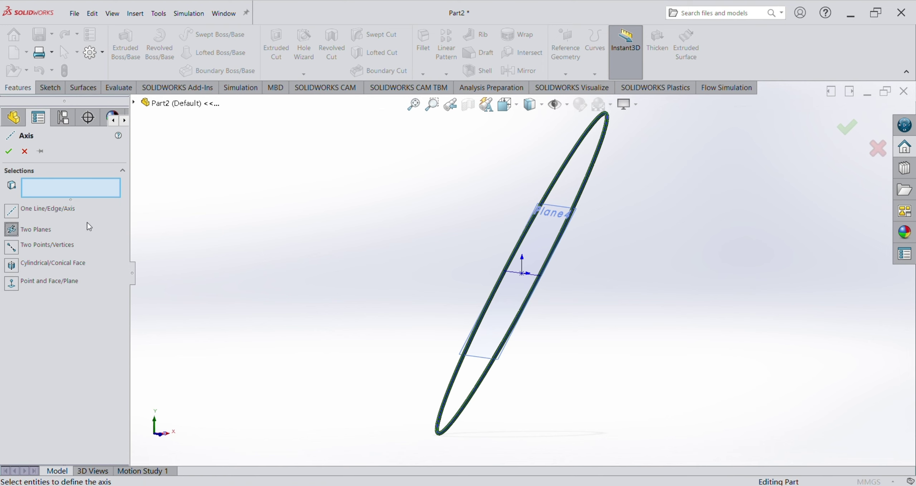
pyautogui.click(18, 121)
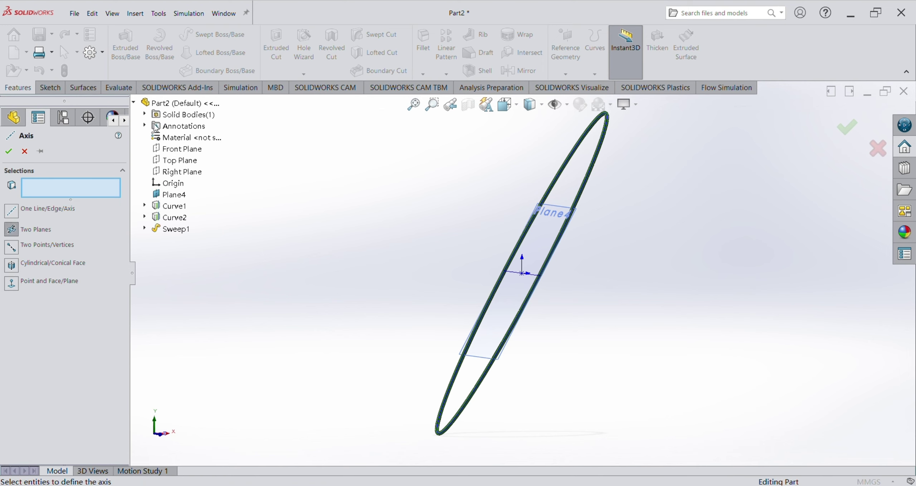
pyautogui.click(182, 149)
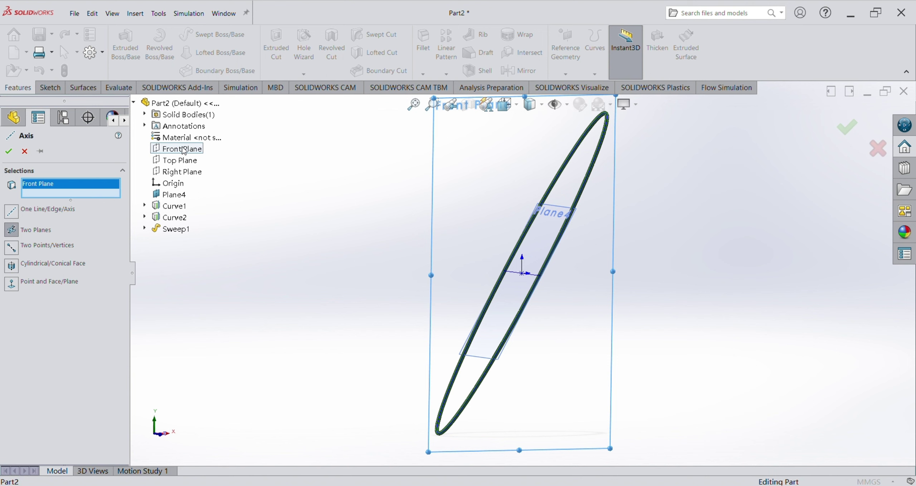
pyautogui.click(184, 169)
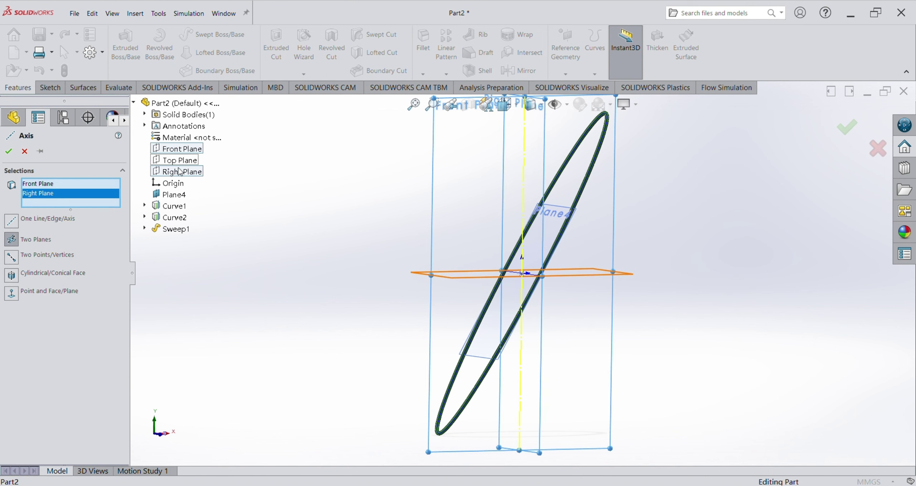
pyautogui.click(8, 151)
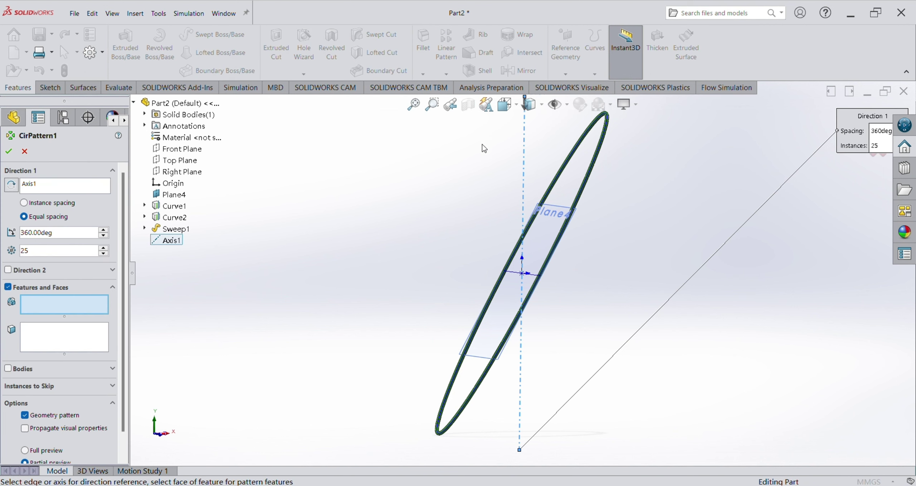
# Circular-pattern Sweep1 around Axis1, 25 equal instances over 360°
pyautogui.moveTo(213, 266); pyautogui.dragTo(63, 299, button='middle')
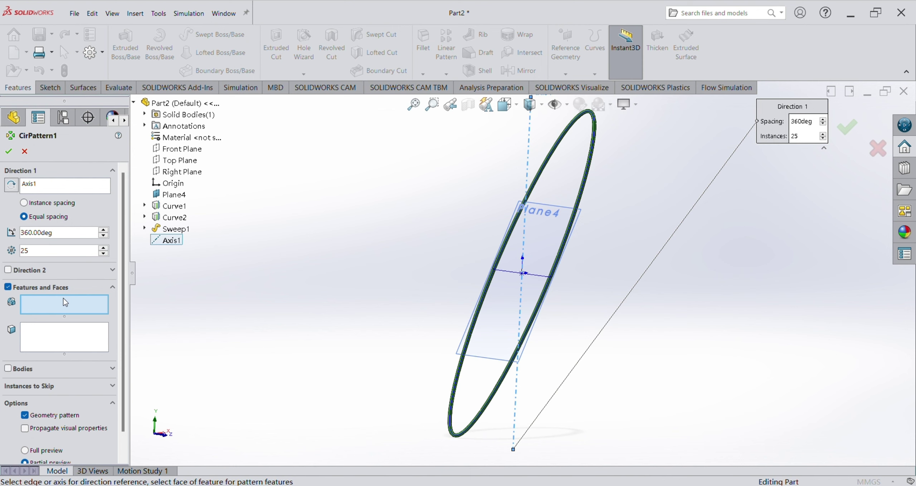
pyautogui.click(178, 229)
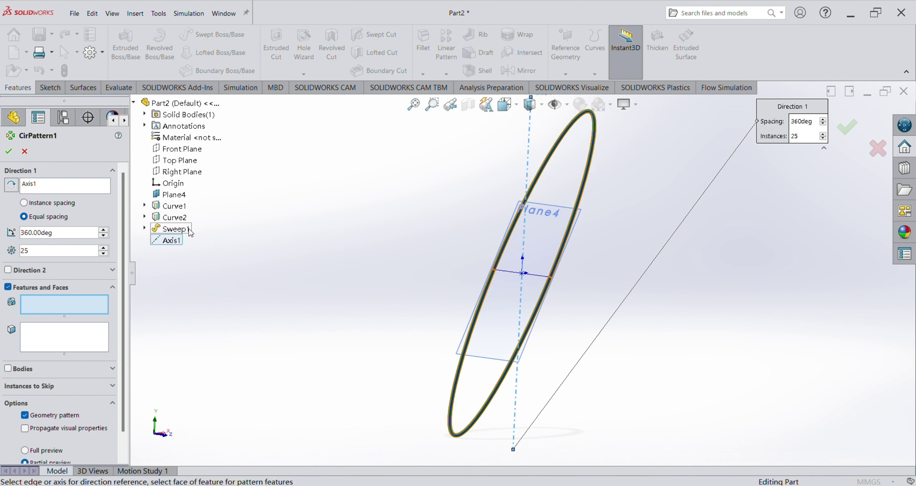
pyautogui.click(10, 153)
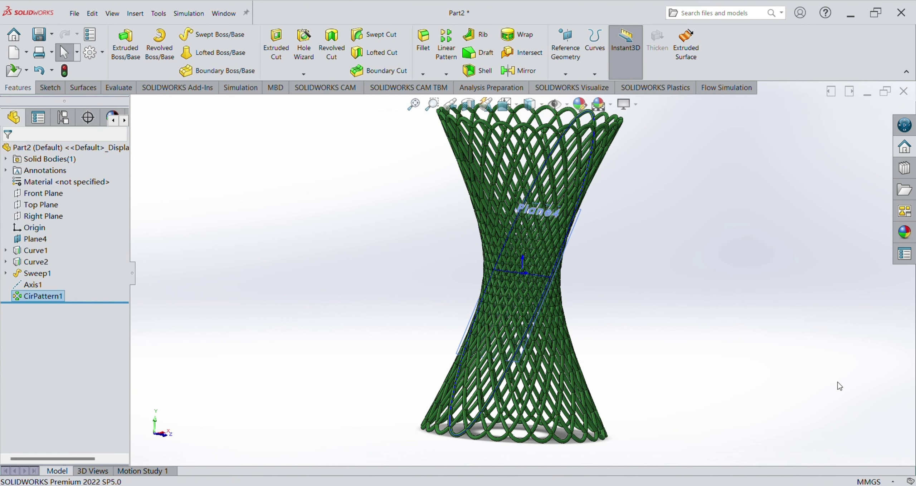
# Hide Plane4 and the Curve2 guide curve
pyautogui.scroll(3, 739, 262)
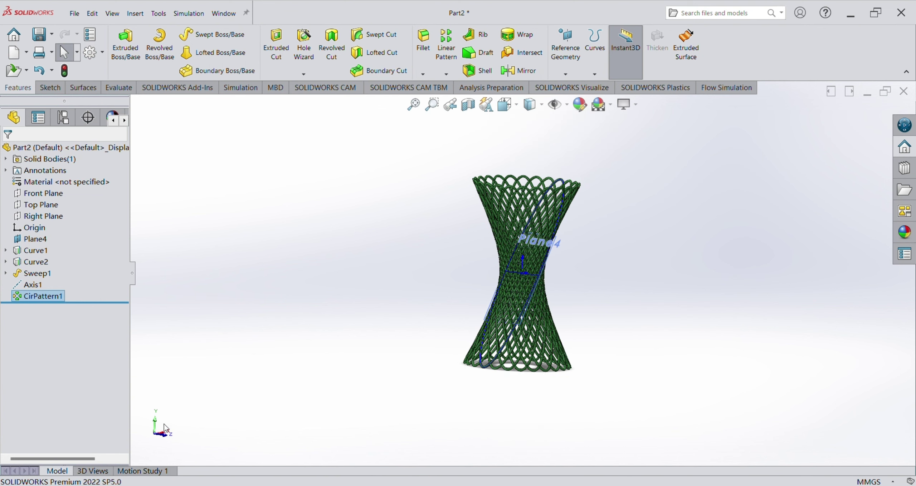
pyautogui.click(41, 238)
pyautogui.click(61, 226)
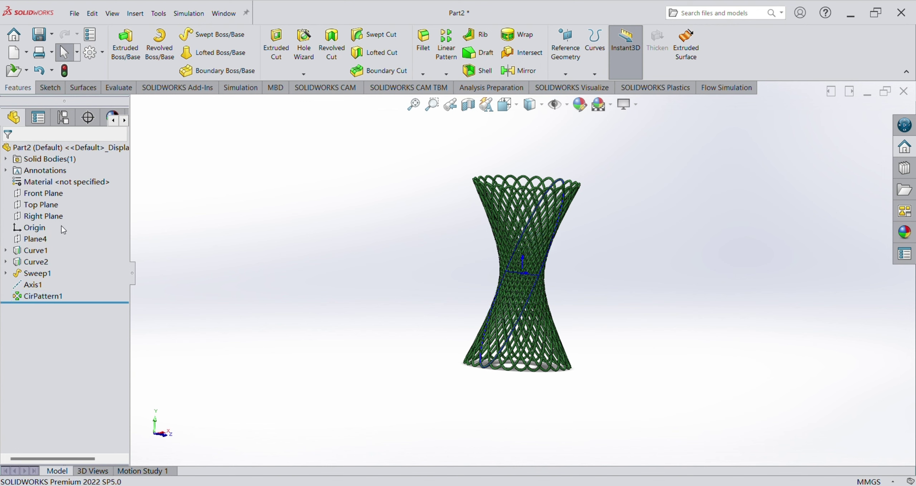
pyautogui.click(46, 264)
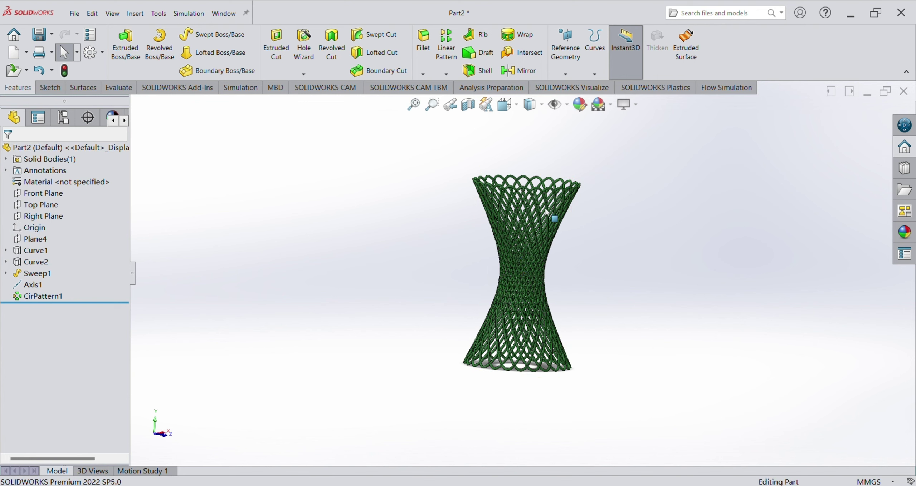
# View the lattice straight on from the Front Plane
pyautogui.scroll(-3, 556, 219)
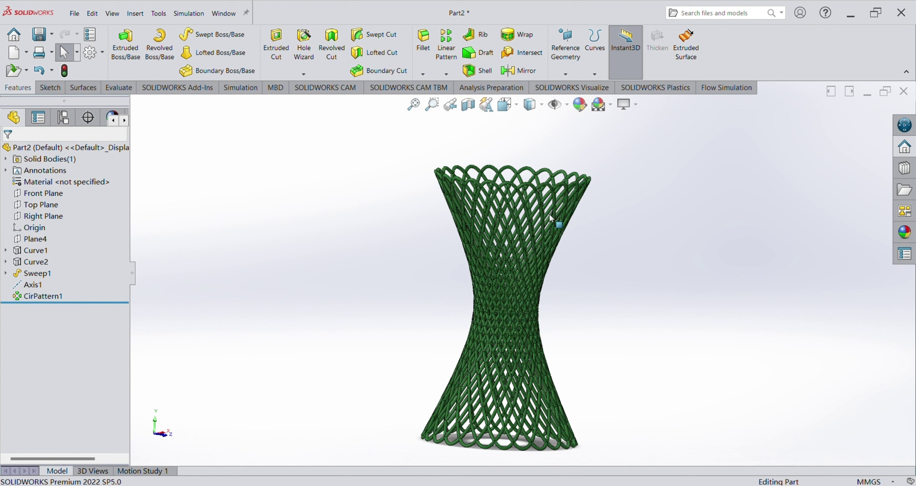
pyautogui.click(40, 193)
pyautogui.click(90, 185)
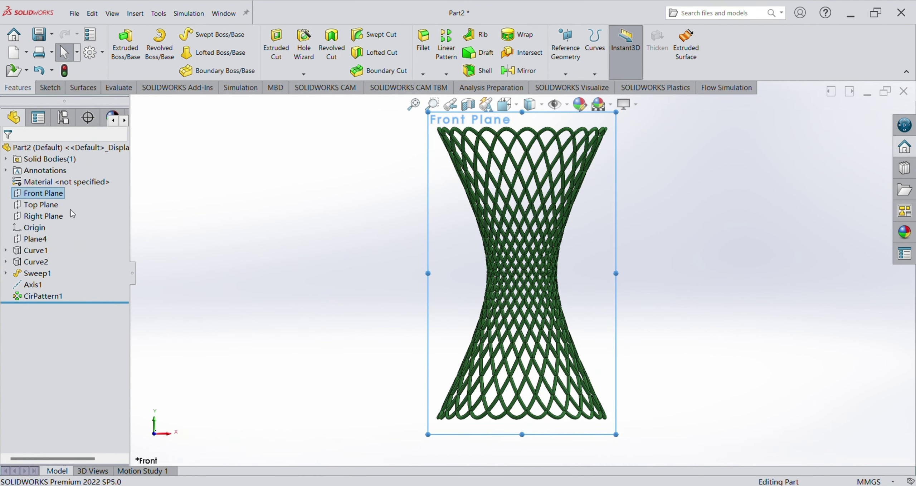
pyautogui.click(727, 200)
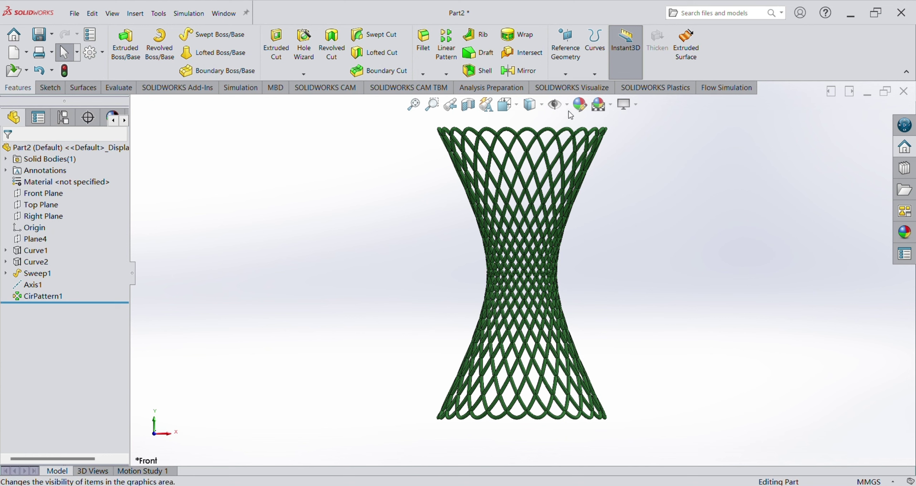
# Start editing the part's appearance and try red high gloss plastic on the vase
pyautogui.click(579, 104)
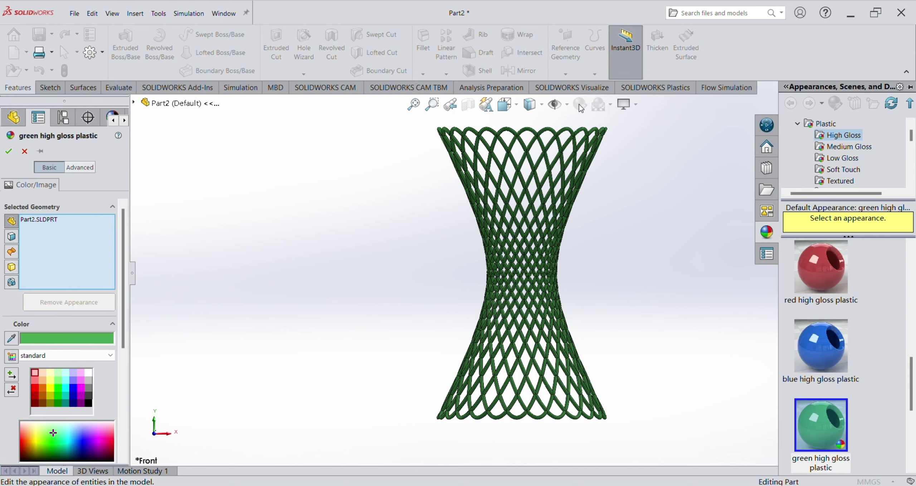
pyautogui.click(825, 274)
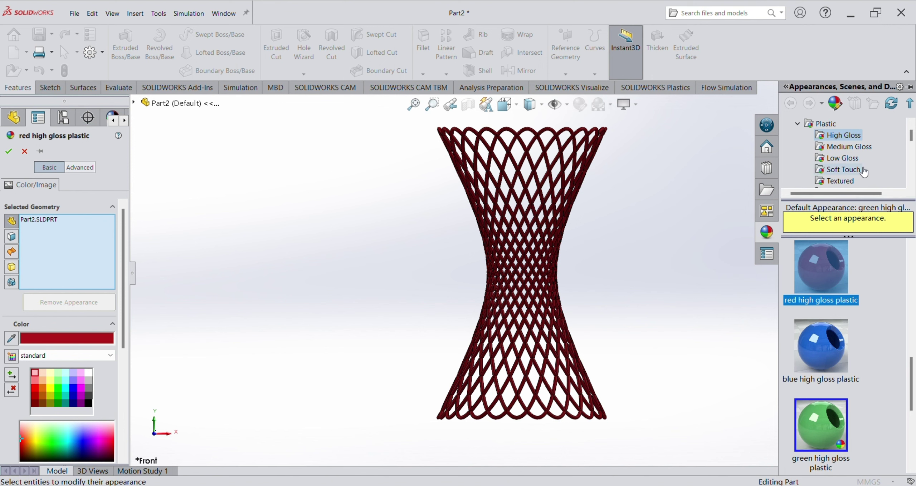
pyautogui.scroll(-1, 911, 155)
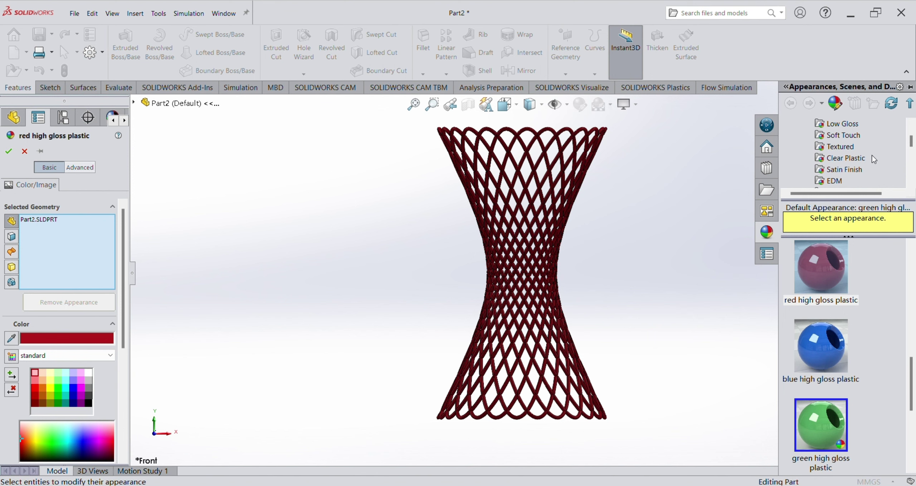
# Browse the Textured, Patterned and Mesh plastic appearances, then the Wax appearances
pyautogui.click(853, 149)
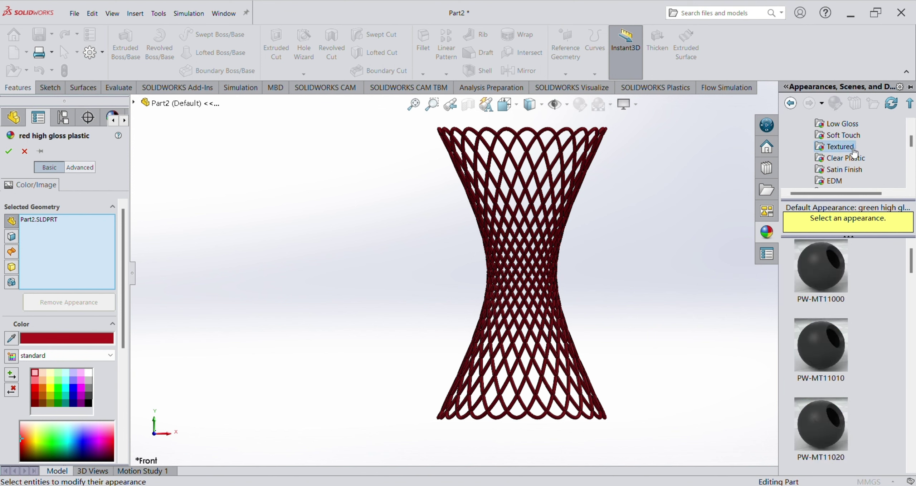
pyautogui.scroll(-1, 855, 153)
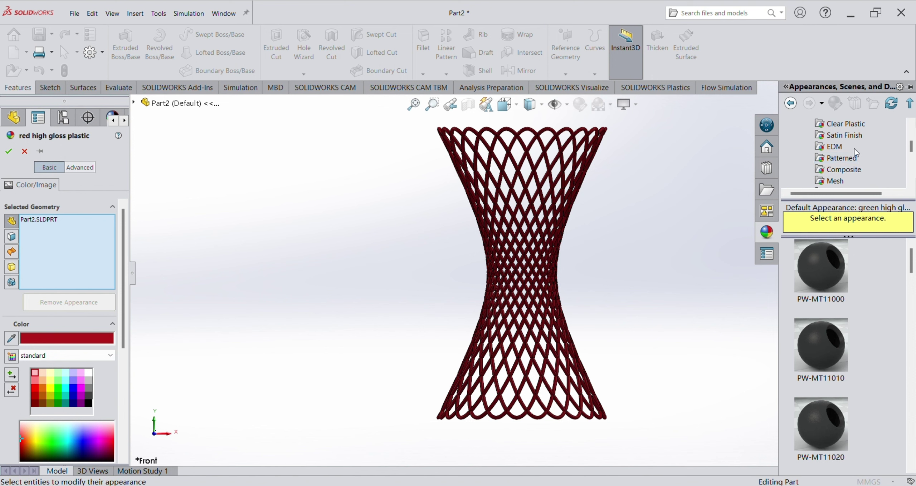
pyautogui.click(854, 157)
pyautogui.click(839, 181)
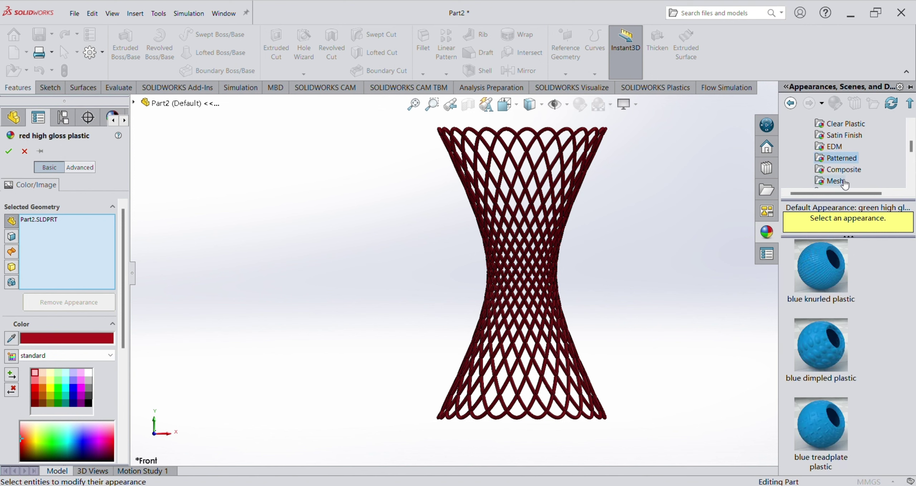
pyautogui.scroll(-1, 859, 166)
pyautogui.click(835, 159)
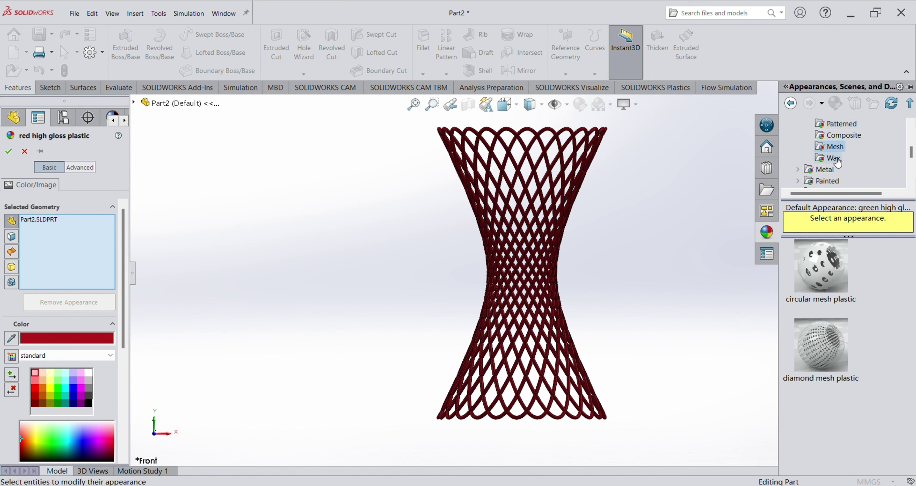
pyautogui.scroll(1, 837, 160)
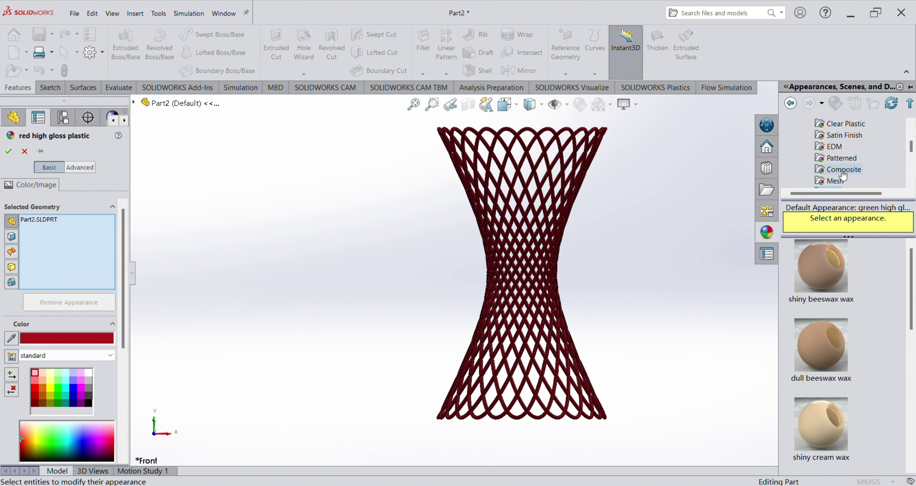
# Open the Composite appearances and preview carbon fiber design fabric on the vase
pyautogui.click(842, 171)
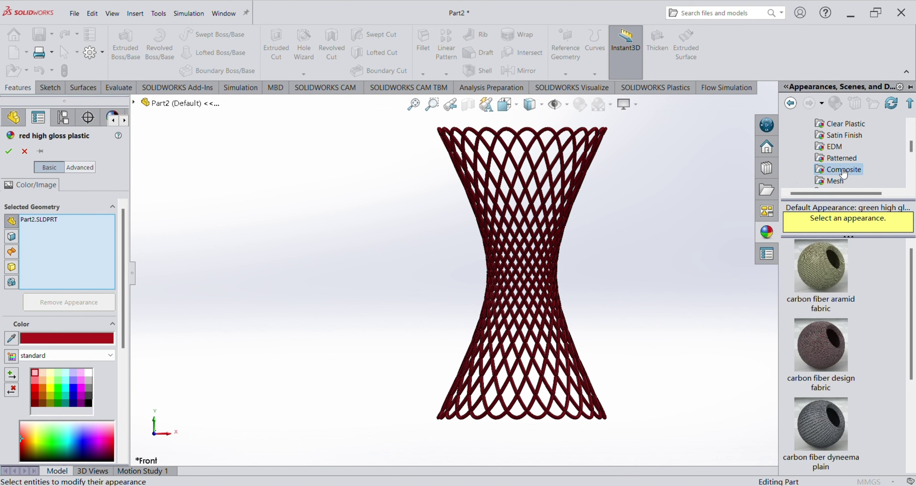
pyautogui.scroll(-2, 880, 298)
pyautogui.scroll(2, 879, 296)
pyautogui.click(818, 347)
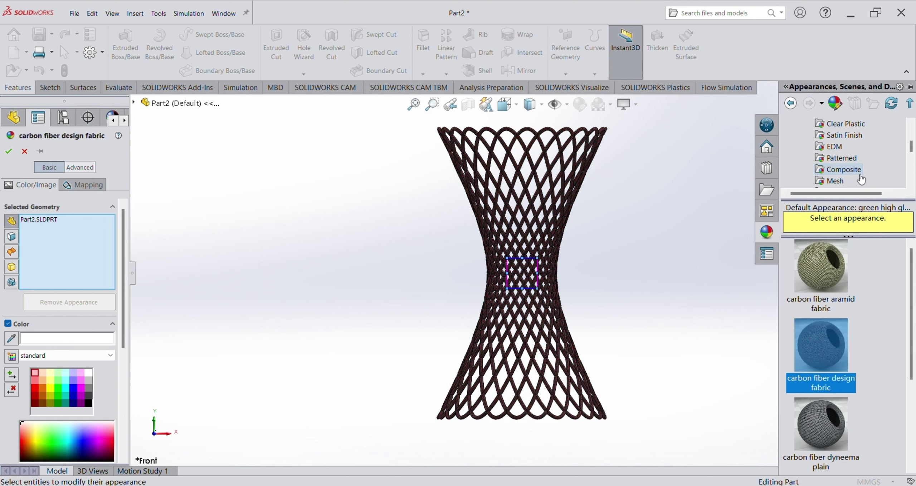
pyautogui.scroll(1, 858, 174)
pyautogui.scroll(1, 858, 175)
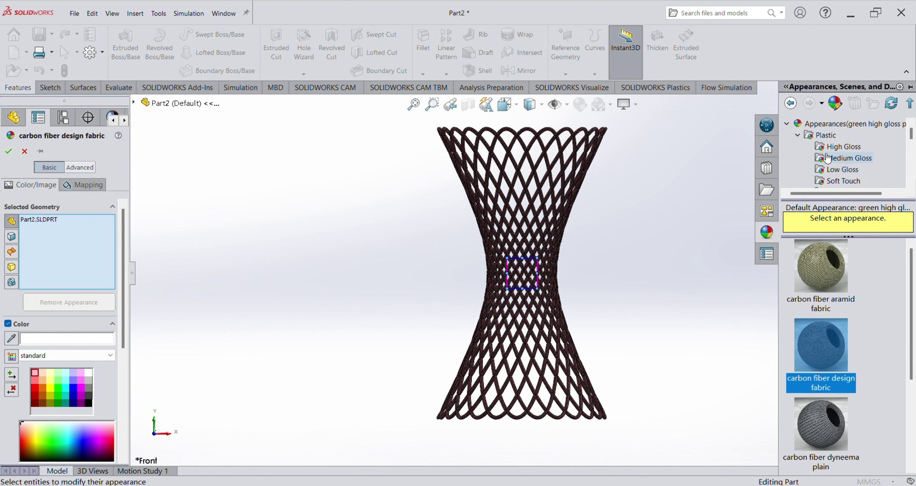
# Collapse the Plastic category and expand Fabric to show its Cloth and Carpet appearances
pyautogui.click(797, 136)
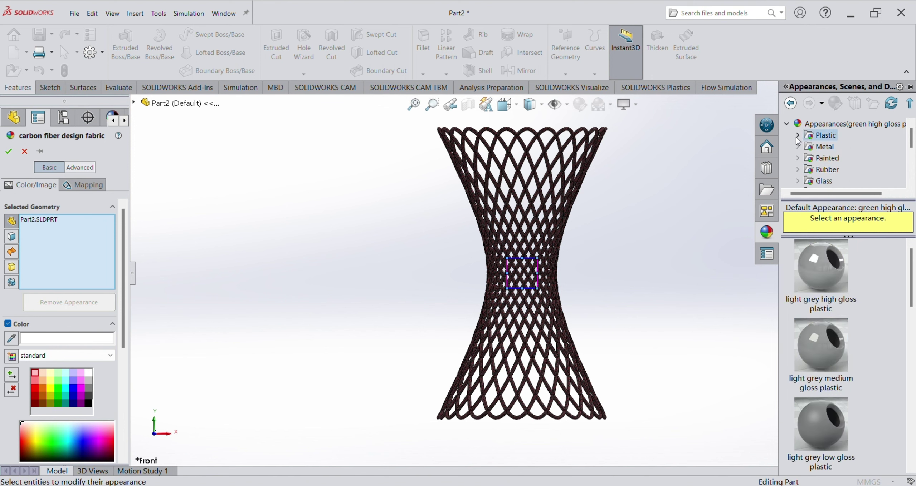
pyautogui.scroll(-1, 823, 152)
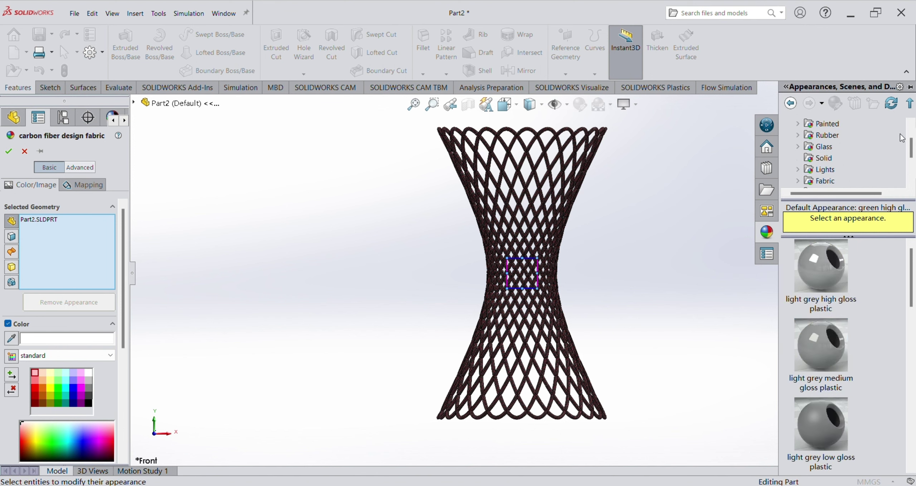
pyautogui.scroll(-1, 886, 150)
pyautogui.doubleClick(827, 147)
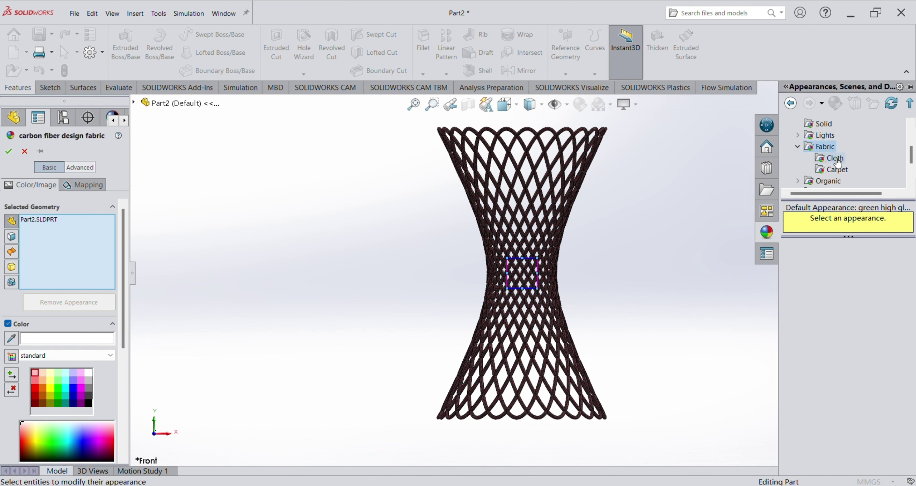
pyautogui.click(835, 160)
pyautogui.click(836, 170)
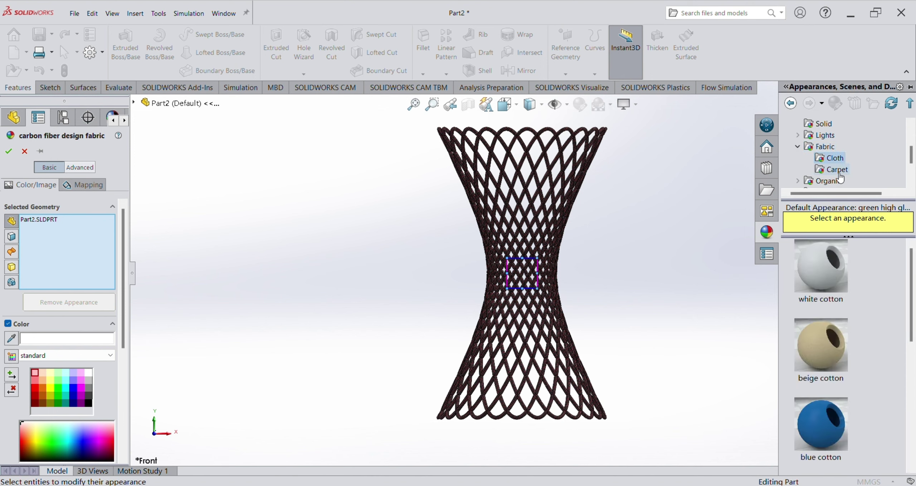
# Try carpet color3, color4 and color5 on the vase
pyautogui.click(830, 409)
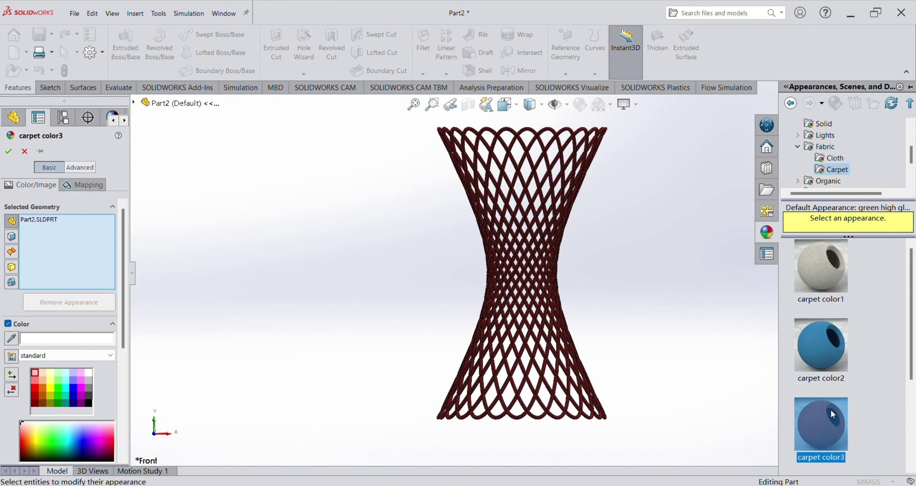
pyautogui.scroll(-3, 893, 365)
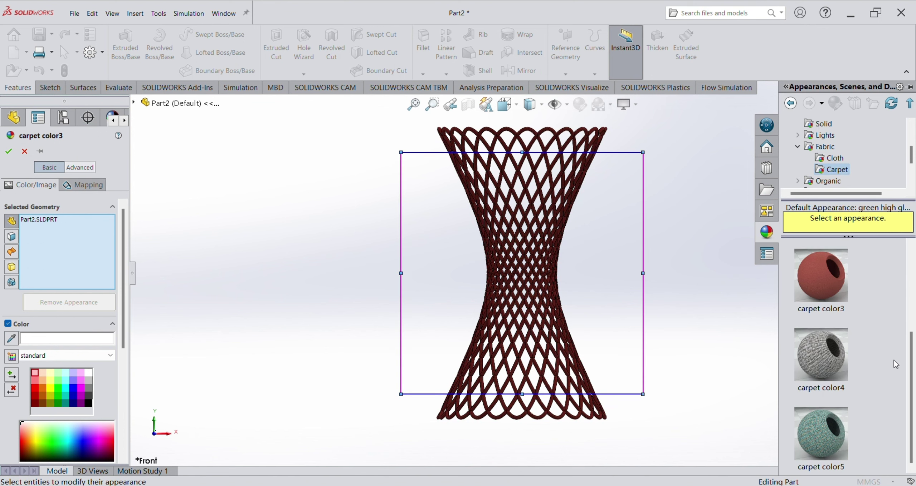
pyautogui.click(804, 365)
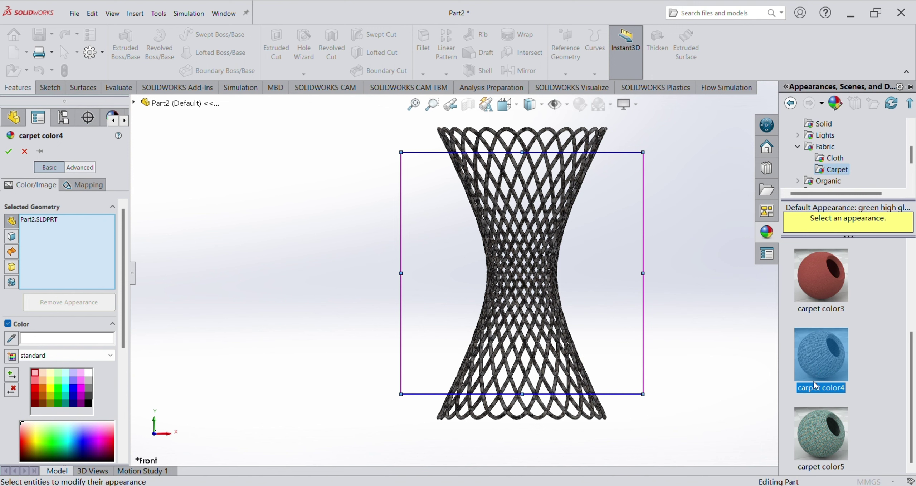
pyautogui.click(815, 432)
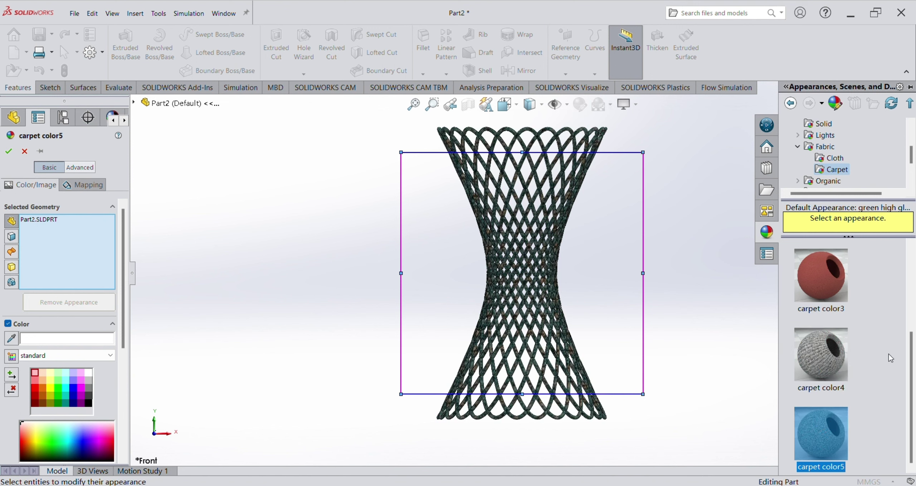
pyautogui.scroll(3, 889, 354)
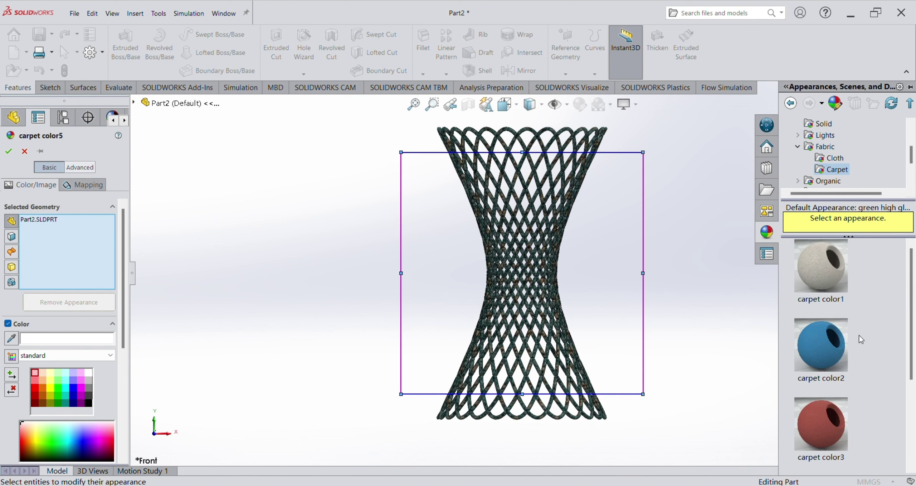
# From the Cloth appearances, try brown burlap, canvas and grey cotton on the vase
pyautogui.click(834, 158)
pyautogui.scroll(-5, 880, 340)
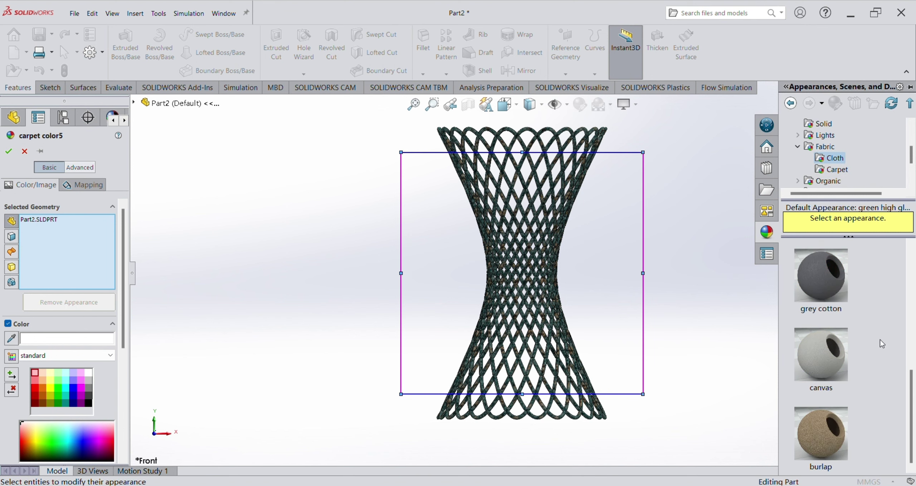
pyautogui.click(811, 432)
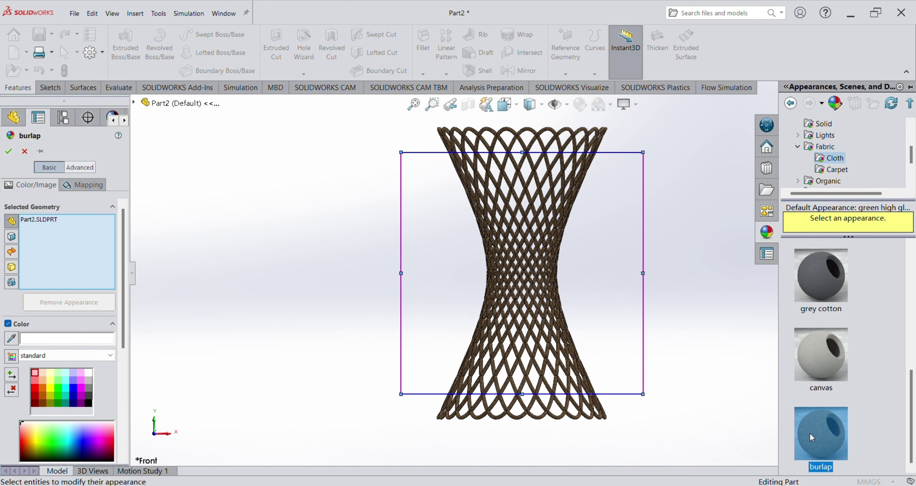
pyautogui.click(802, 352)
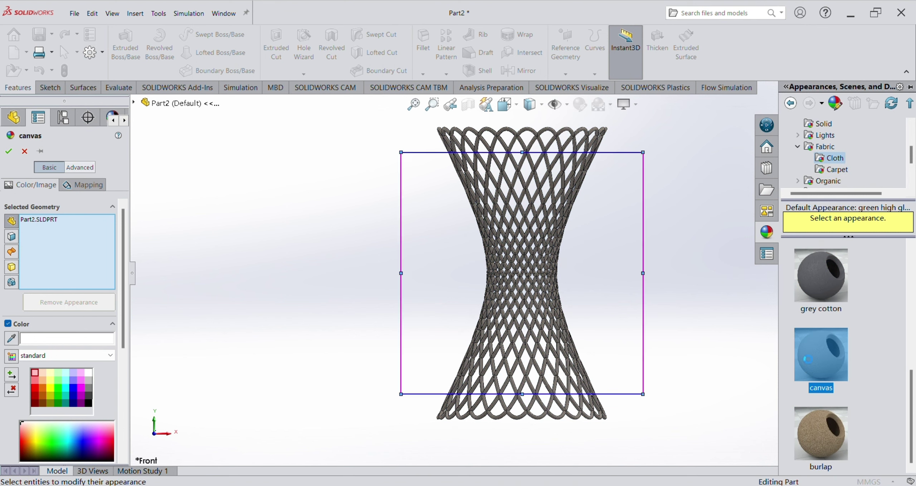
pyautogui.click(819, 272)
pyautogui.scroll(5, 871, 289)
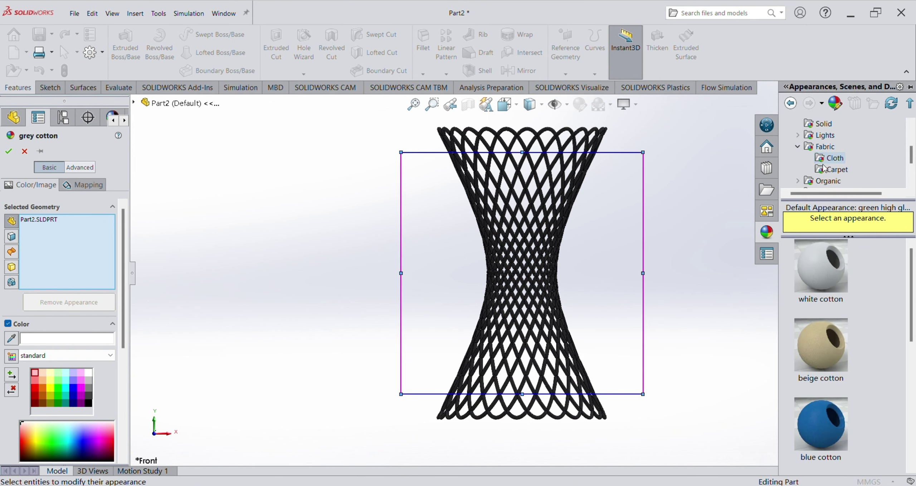
# Reapply the brown burlap appearance and confirm the appearance edit
pyautogui.scroll(-3, 873, 343)
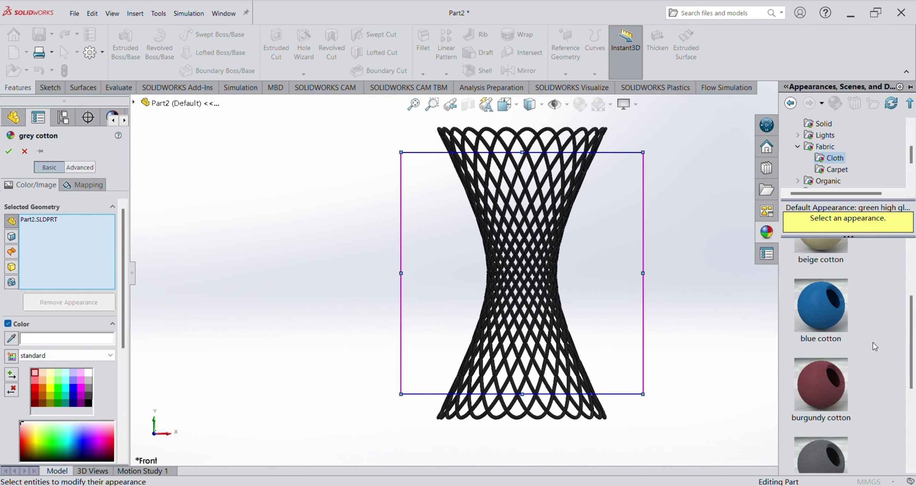
pyautogui.scroll(-3, 873, 343)
pyautogui.click(809, 437)
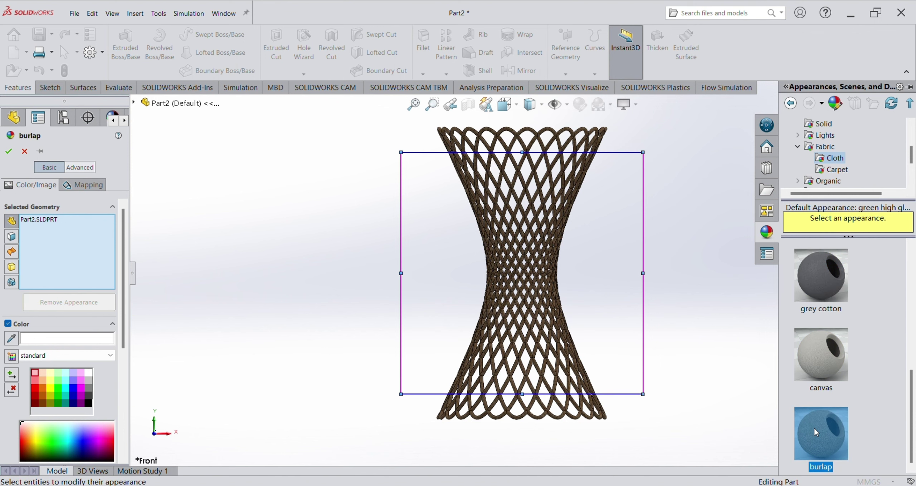
pyautogui.click(9, 151)
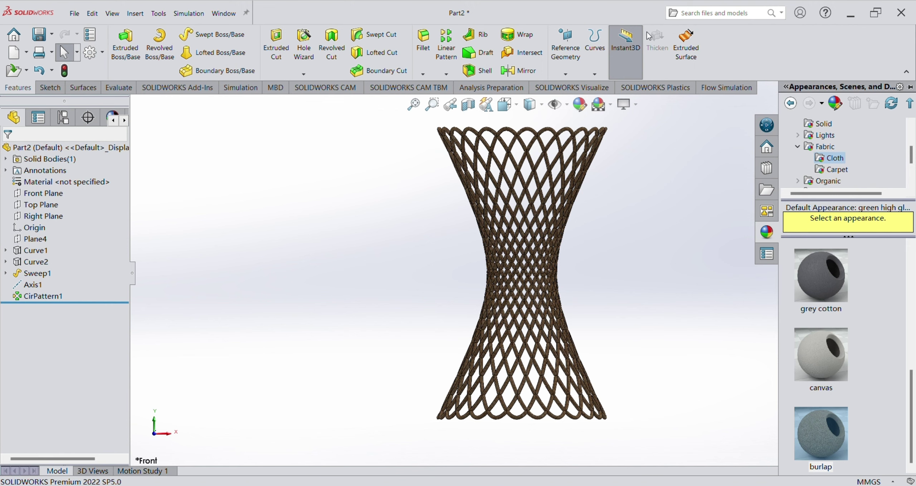
# Show the SOLIDWORKS Visualize tools and view the vase Normal To the Front Plane
pyautogui.click(572, 88)
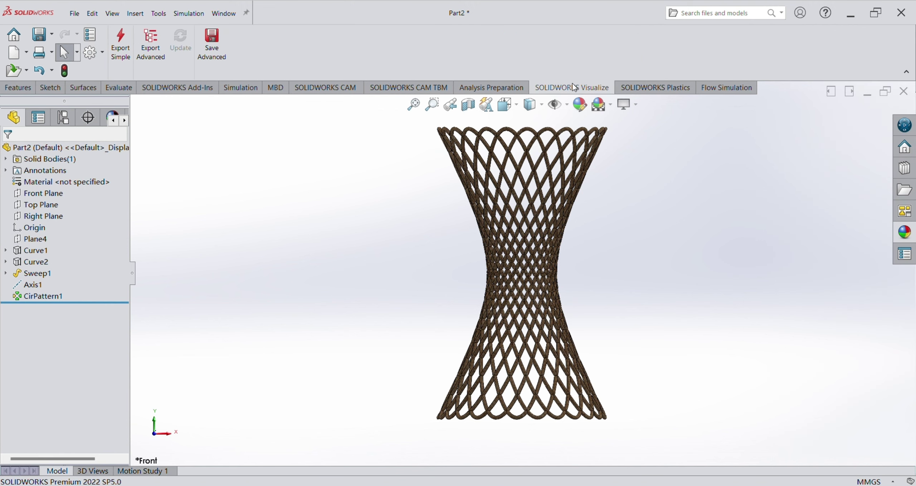
pyautogui.moveTo(653, 181); pyautogui.dragTo(671, 224, button='middle')
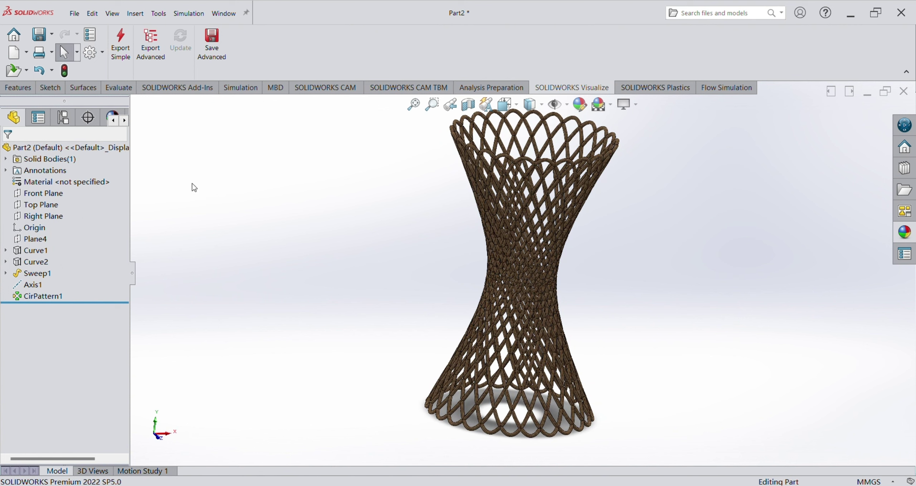
pyautogui.click(54, 195)
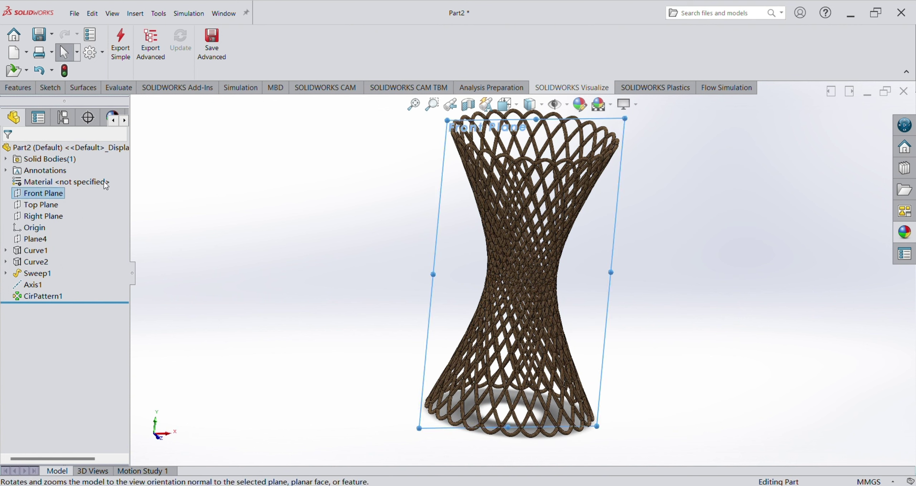
pyautogui.click(104, 182)
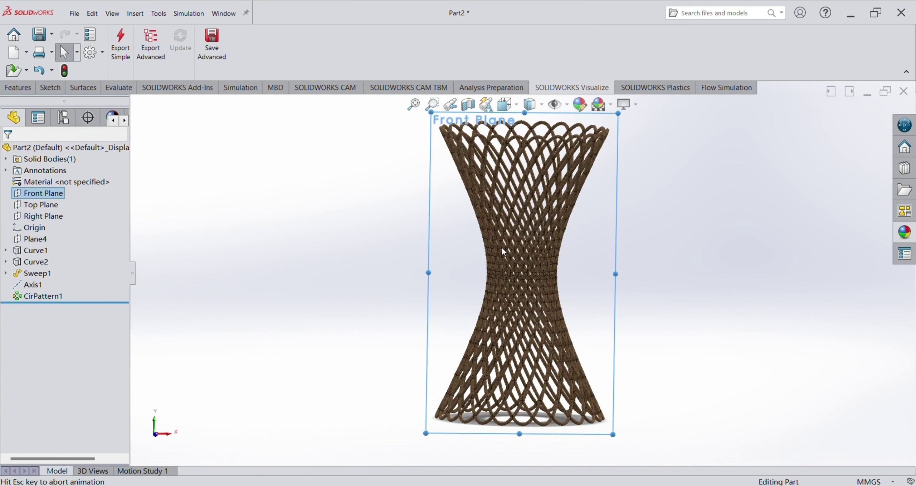
pyautogui.click(685, 160)
# Orbit the burlap lattice vase into a tilted 3-D view
pyautogui.moveTo(670, 179); pyautogui.dragTo(683, 223, button='middle')
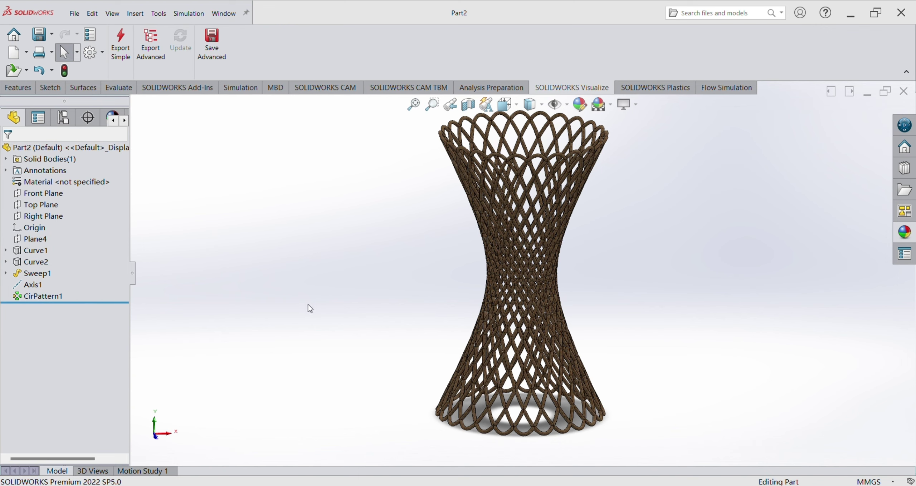
pyautogui.moveTo(362, 299); pyautogui.dragTo(372, 302, button='middle')
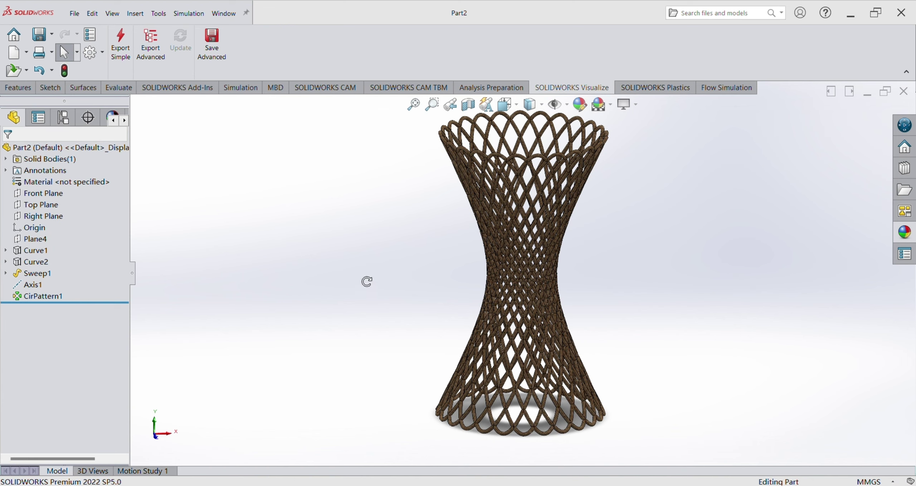